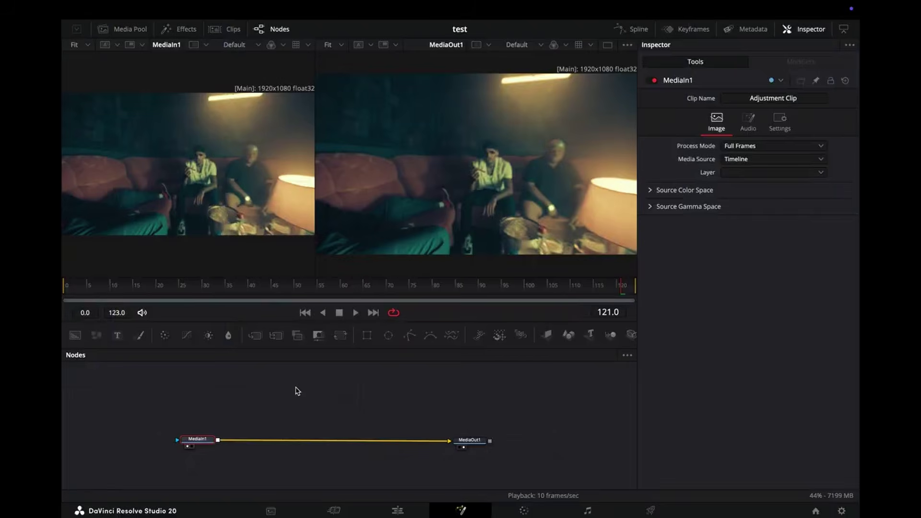
- Insert a Merge node between MediaIn1 and MediaOut1, and add a Mirrors node fed by MediaIn1
{"action": "left_click_drag", "start_coordinate": [255, 335], "coordinate": [387, 444]}
{"action": "left_click", "coordinate": [236, 406]}
{"action": "key", "text": "shift+space"}
{"action": "type", "text": "mirro"}
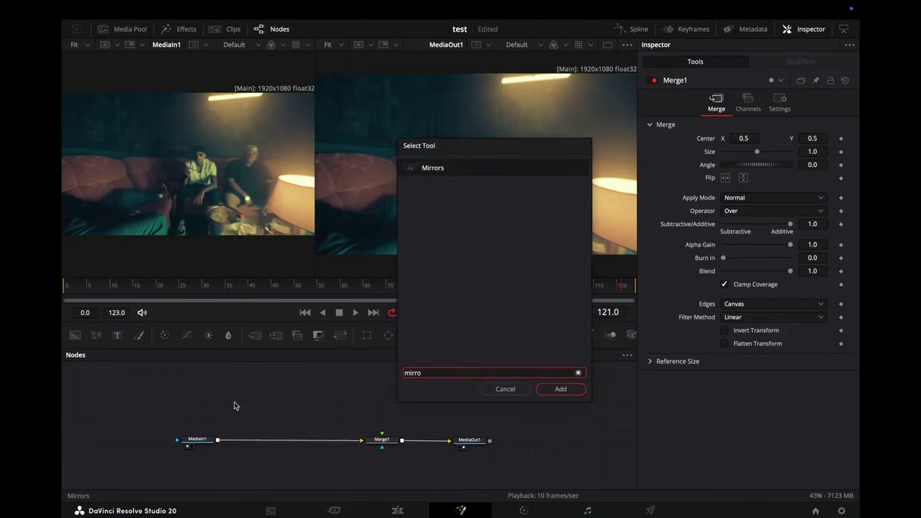
{"action": "key", "text": "Return"}
{"action": "left_click_drag", "start_coordinate": [218, 439], "coordinate": [254, 408]}
{"action": "left_click_drag", "start_coordinate": [315, 178], "coordinate": [347, 179]}
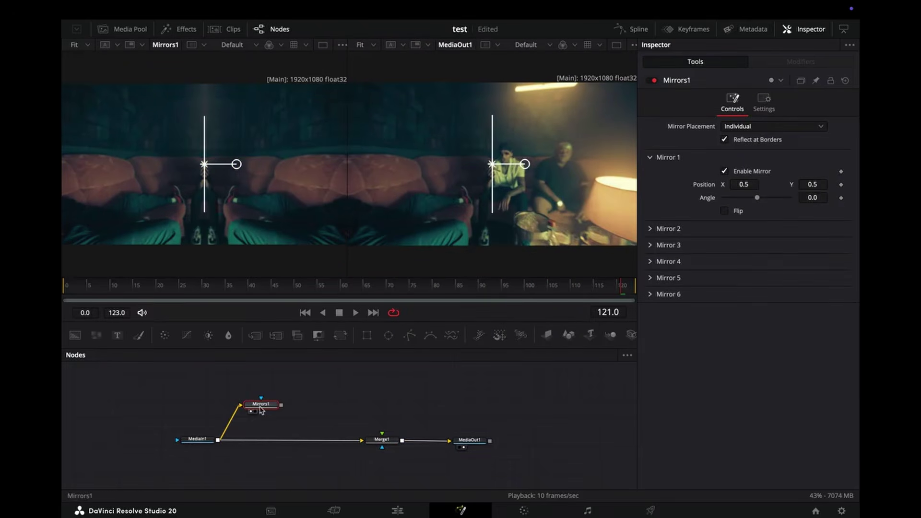
- Set the Mirrors1 node's mirror placement to Kaleidoscope
{"action": "left_click", "coordinate": [474, 441]}
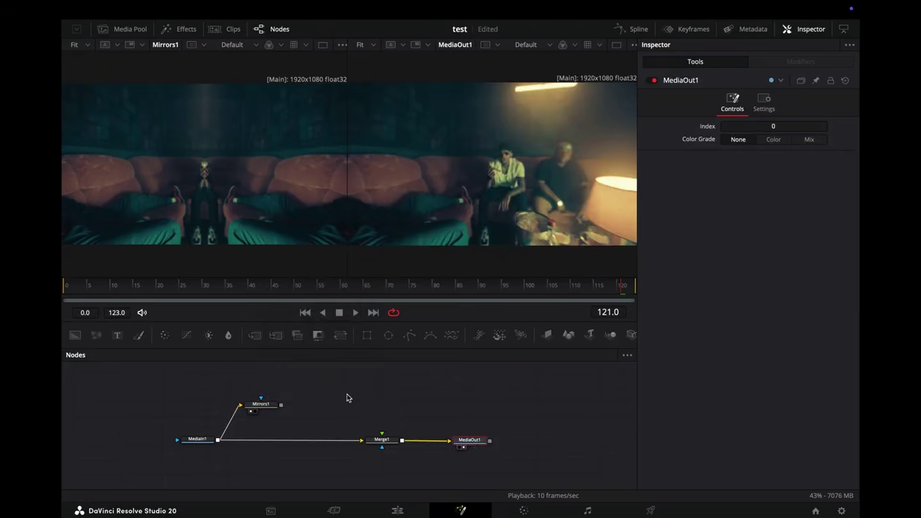
{"action": "left_click", "coordinate": [262, 408]}
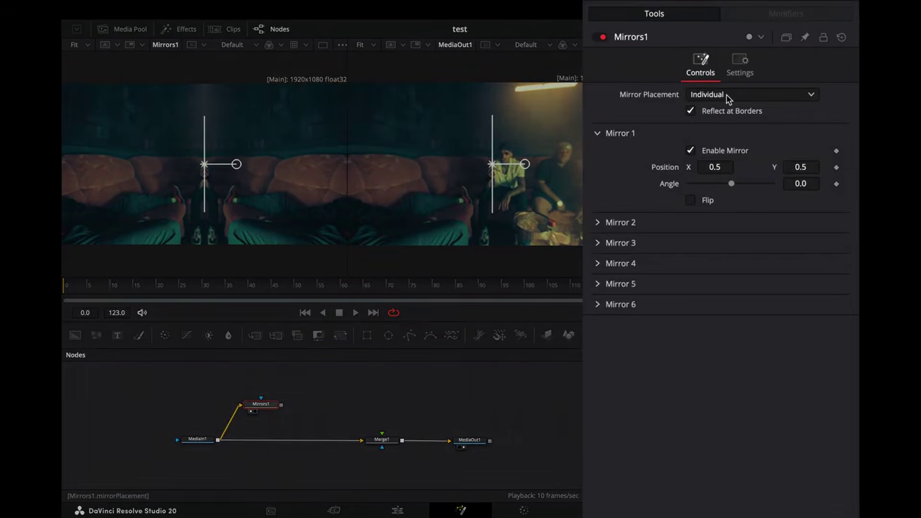
{"action": "left_click", "coordinate": [728, 96]}
{"action": "left_click", "coordinate": [726, 140]}
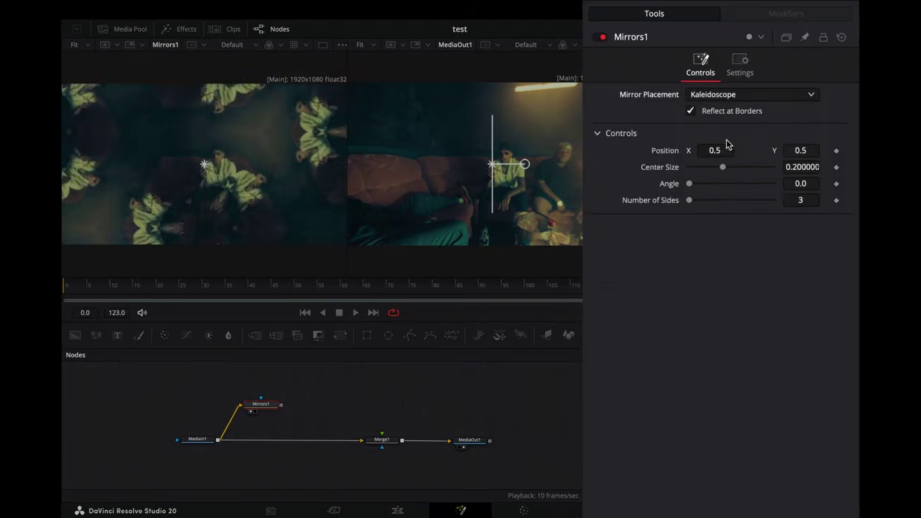
- Modify the kaleidoscope's Angle with Anim Curves, using Duration as the curve source
{"action": "right_click", "coordinate": [671, 191]}
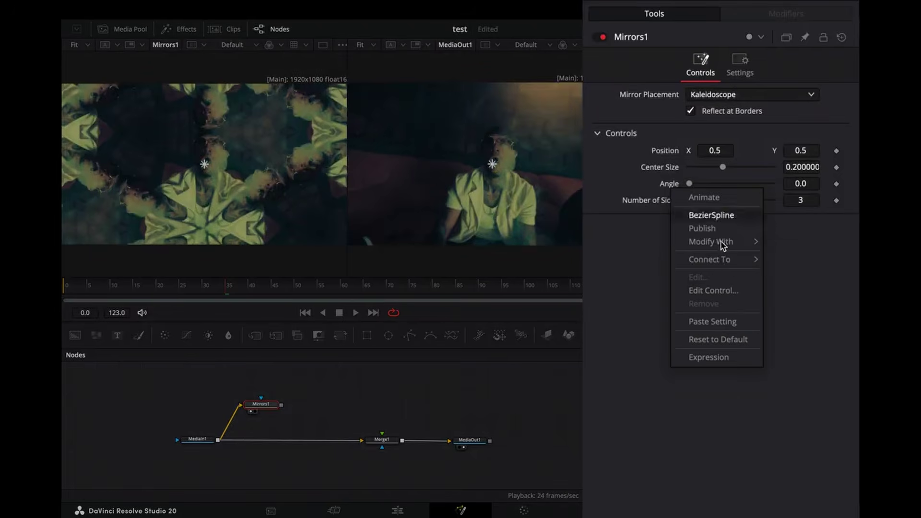
{"action": "mouse_move", "coordinate": [744, 246]}
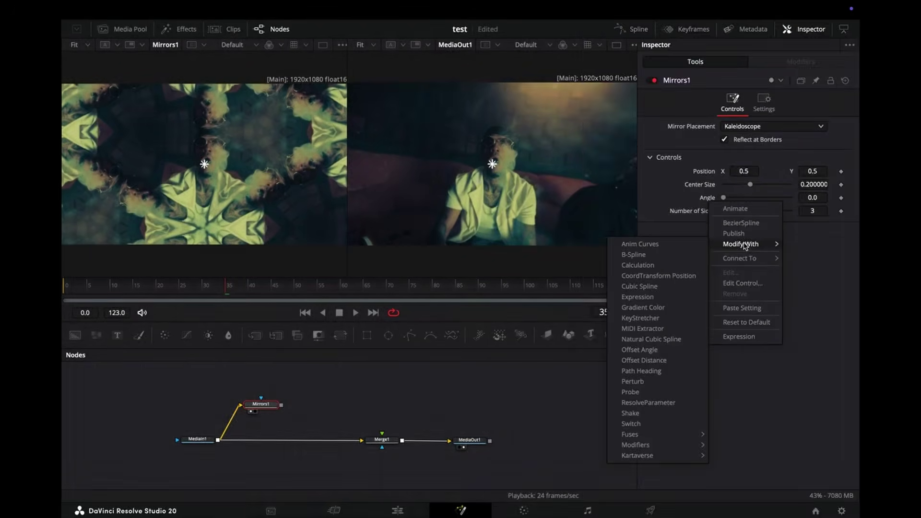
{"action": "left_click", "coordinate": [640, 245]}
{"action": "left_click", "coordinate": [765, 19]}
{"action": "left_click", "coordinate": [726, 109]}
{"action": "left_click", "coordinate": [716, 126]}
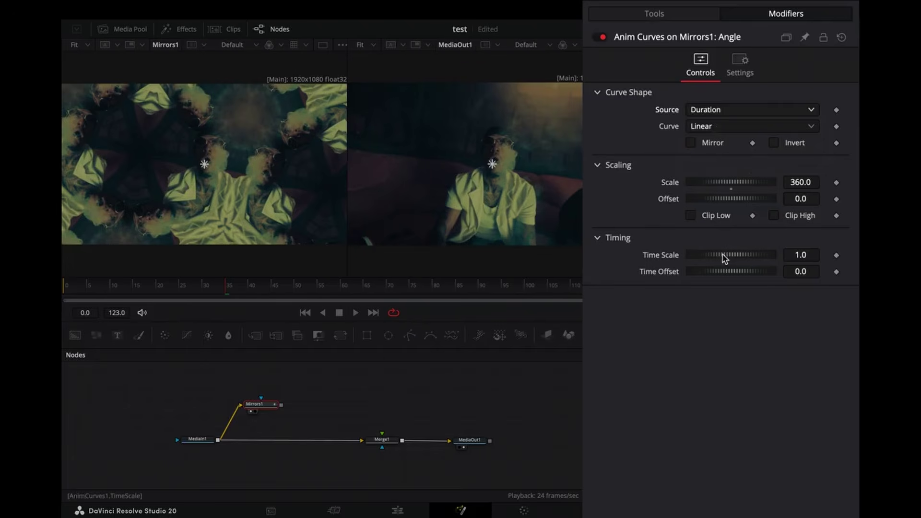
- Try a Time Scale of about 0.4 on the angle animation and a smaller kaleidoscope Center Size
{"action": "left_click_drag", "start_coordinate": [714, 259], "coordinate": [658, 258]}
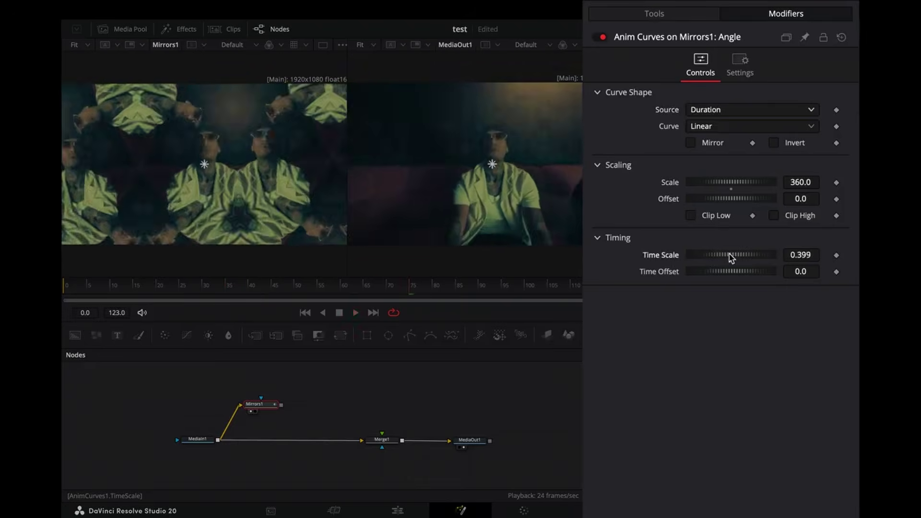
{"action": "double_click", "coordinate": [729, 254]}
{"action": "left_click", "coordinate": [661, 15]}
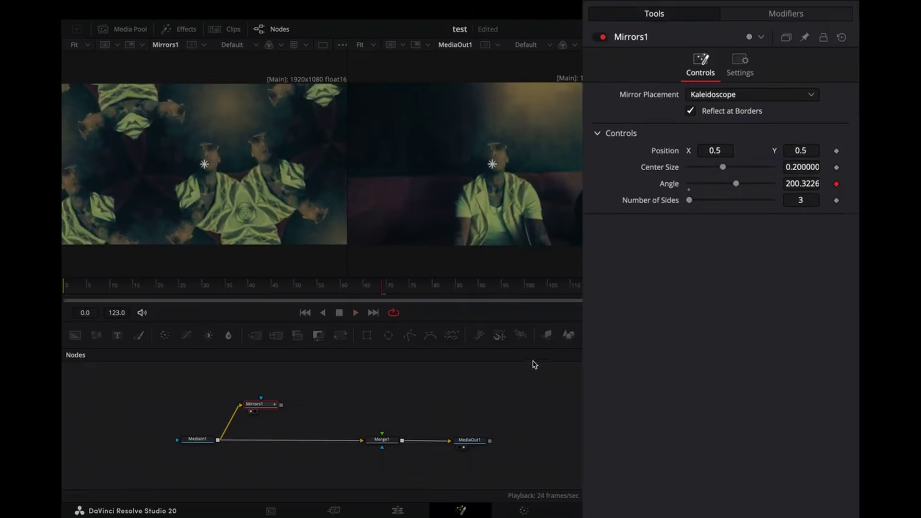
{"action": "left_click_drag", "start_coordinate": [723, 168], "coordinate": [691, 175]}
{"action": "double_click", "coordinate": [691, 175]}
- Add a Soft Glow node after Mirrors1
{"action": "key", "text": "shift+space"}
{"action": "type", "text": "soft"}
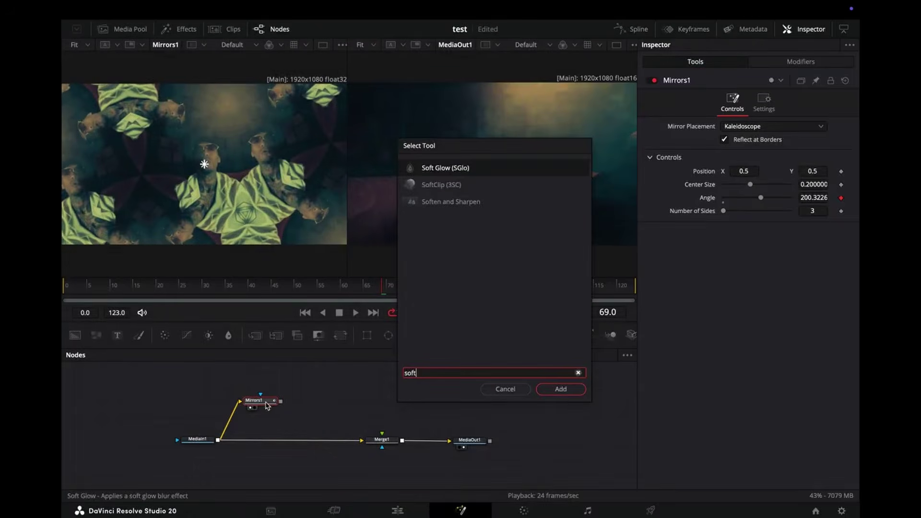
{"action": "key", "text": "Return"}
- Tint the soft glow blue-green with Red Scale 0, Green Scale about 0.567 and Blue Scale about 0.787
{"action": "left_click", "coordinate": [612, 235]}
{"action": "left_click_drag", "start_coordinate": [732, 250], "coordinate": [787, 251]}
{"action": "mouse_move", "coordinate": [731, 267]}
{"action": "left_mouse_down"}
{"action": "mouse_move", "coordinate": [641, 270]}
{"action": "mouse_move", "coordinate": [715, 268]}
{"action": "left_mouse_up"}
{"action": "left_click_drag", "start_coordinate": [731, 283], "coordinate": [815, 283]}
{"action": "left_click_drag", "start_coordinate": [773, 250], "coordinate": [722, 282]}
{"action": "mouse_move", "coordinate": [724, 266]}
{"action": "left_mouse_down"}
{"action": "mouse_move", "coordinate": [748, 263]}
{"action": "mouse_move", "coordinate": [713, 266]}
{"action": "left_mouse_up"}
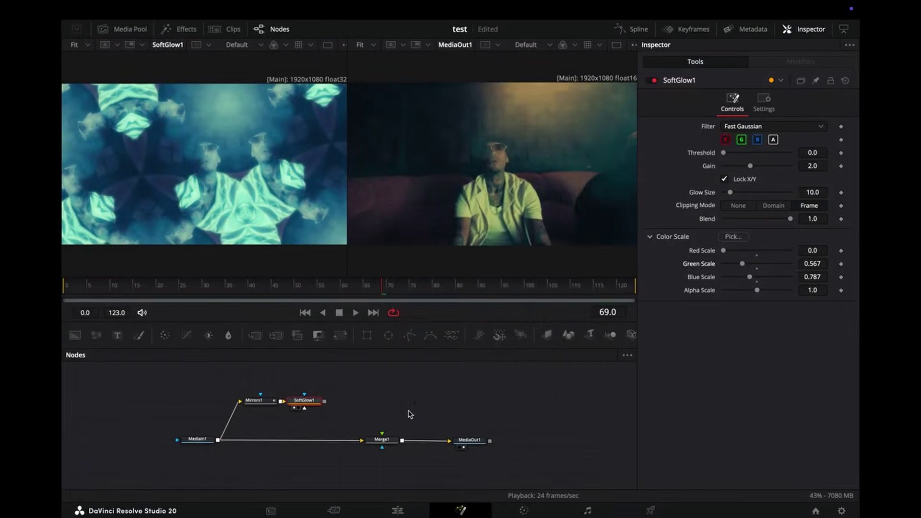
- Add a Frame Average node after SoftGlow1 and connect its output to Merge1's foreground
{"action": "key", "text": "shift+space"}
{"action": "type", "text": "frame"}
{"action": "key", "text": "Return"}
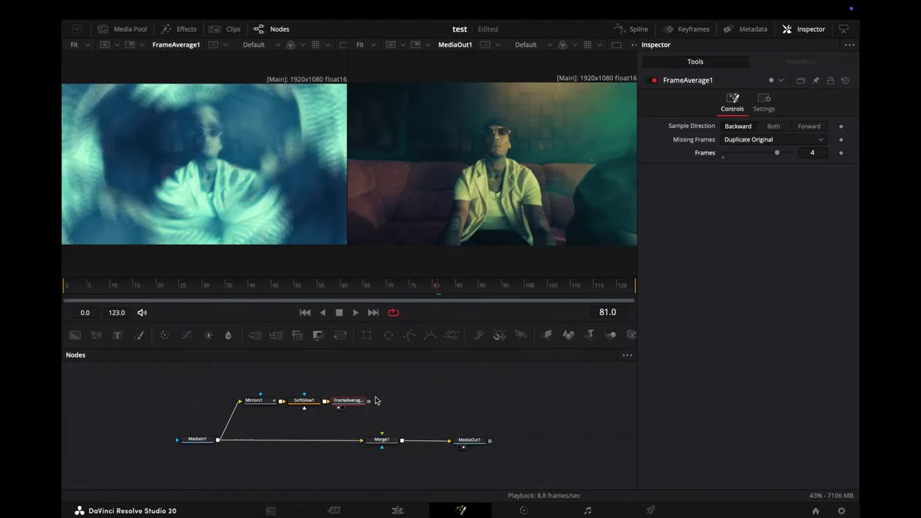
{"action": "left_click_drag", "start_coordinate": [368, 401], "coordinate": [386, 441]}
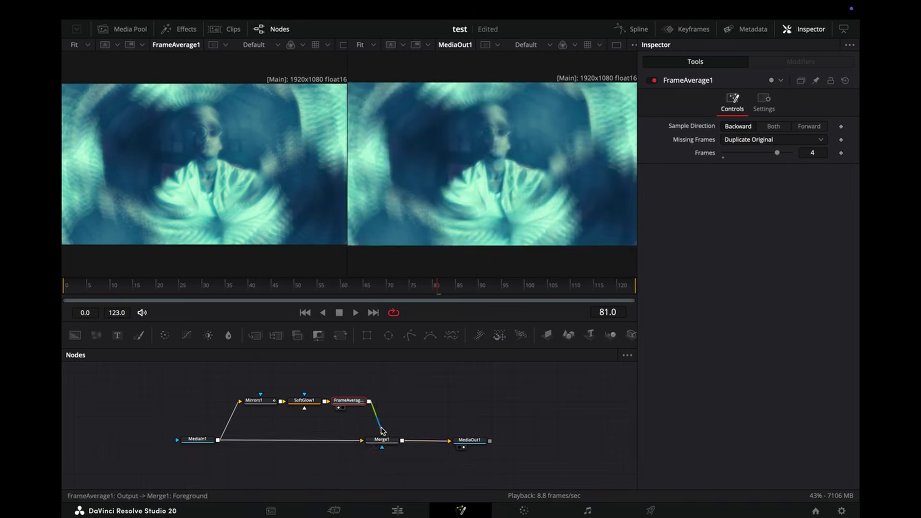
- Add an Ellipse mask to Merge1 and place its node above the merge, beside the Frame Average node
{"action": "left_click", "coordinate": [386, 440]}
{"action": "left_click", "coordinate": [388, 335]}
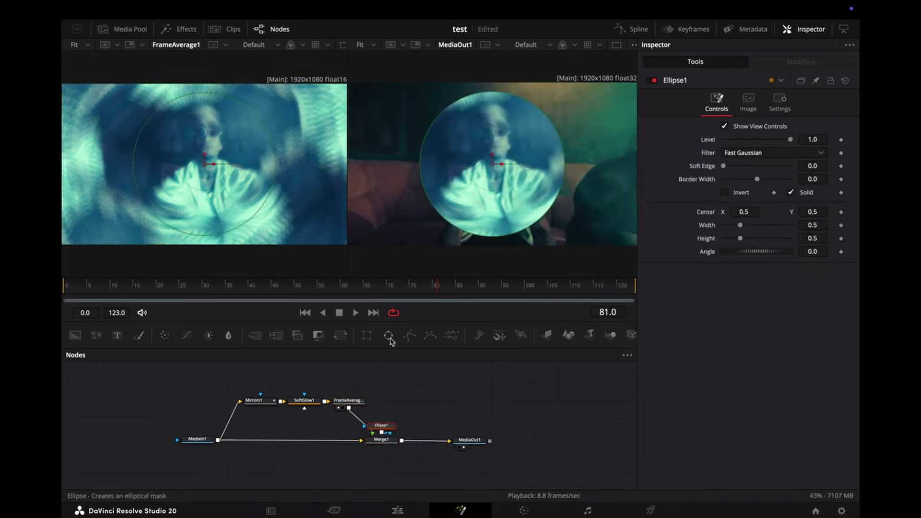
{"action": "left_click_drag", "start_coordinate": [394, 427], "coordinate": [403, 404]}
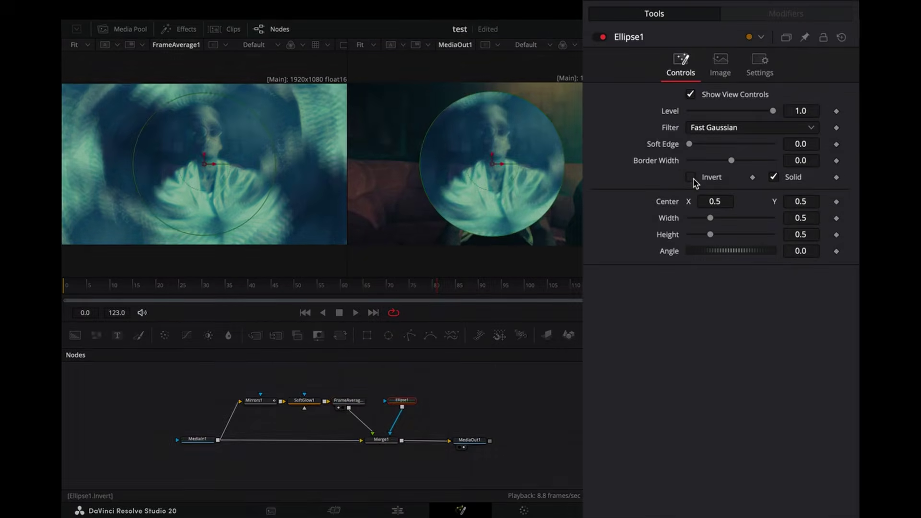
- Invert the ellipse mask, set its Soft Edge to 0.2, and resize it to about 0.56 wide and 0.39 high
{"action": "left_click", "coordinate": [691, 178]}
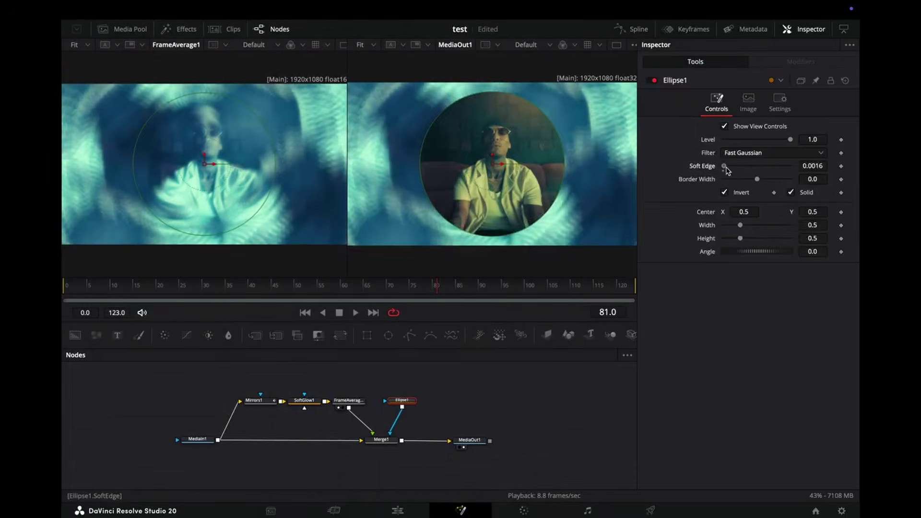
{"action": "left_click_drag", "start_coordinate": [723, 166], "coordinate": [790, 166]}
{"action": "left_click_drag", "start_coordinate": [494, 92], "coordinate": [494, 99]}
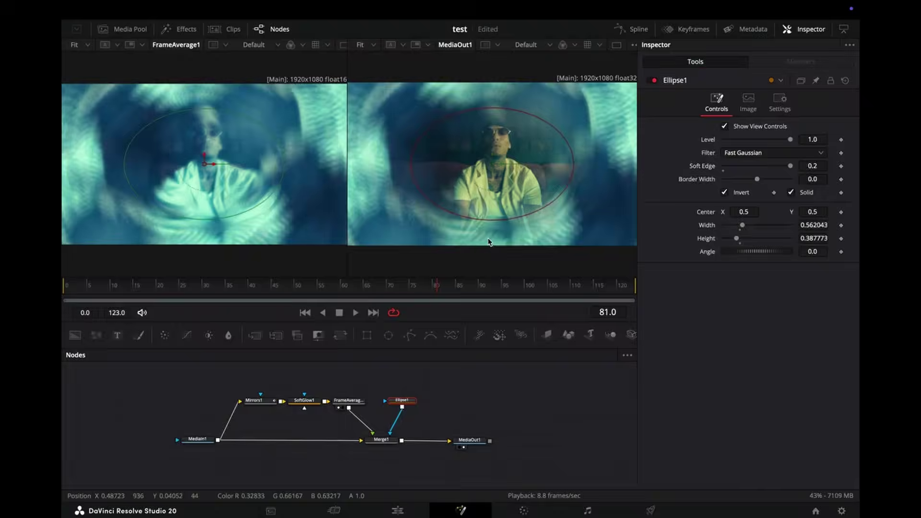
- Lower Merge1's Blend to about 0.827
{"action": "left_click", "coordinate": [349, 400]}
{"action": "left_click", "coordinate": [380, 440]}
{"action": "mouse_move", "coordinate": [773, 280]}
{"action": "left_mouse_down"}
{"action": "mouse_move", "coordinate": [727, 271]}
{"action": "mouse_move", "coordinate": [758, 275]}
{"action": "left_mouse_up"}
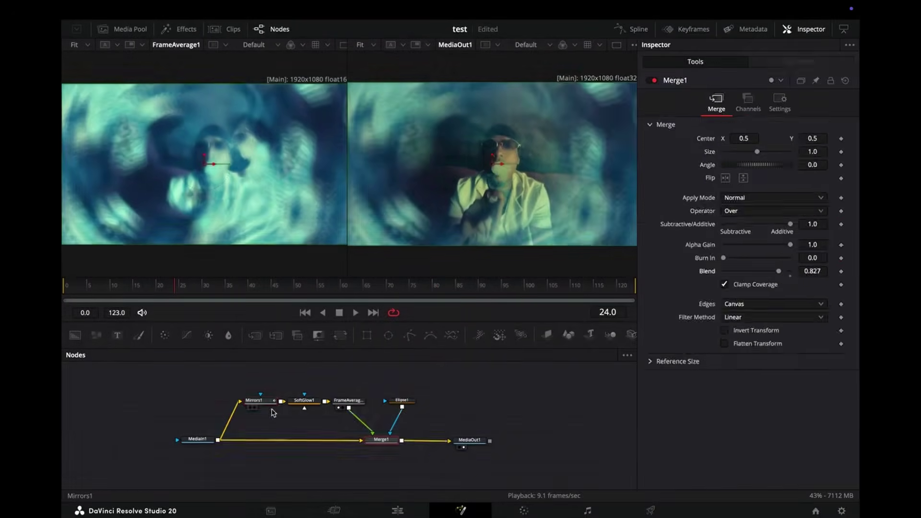
- Reduce the kaleidoscope's Center Size on Mirrors1 and play back the composition
{"action": "left_click", "coordinate": [254, 400]}
{"action": "mouse_move", "coordinate": [750, 183]}
{"action": "left_mouse_down"}
{"action": "mouse_move", "coordinate": [787, 185]}
{"action": "mouse_move", "coordinate": [741, 185]}
{"action": "left_mouse_up"}
{"action": "key", "text": "space"}
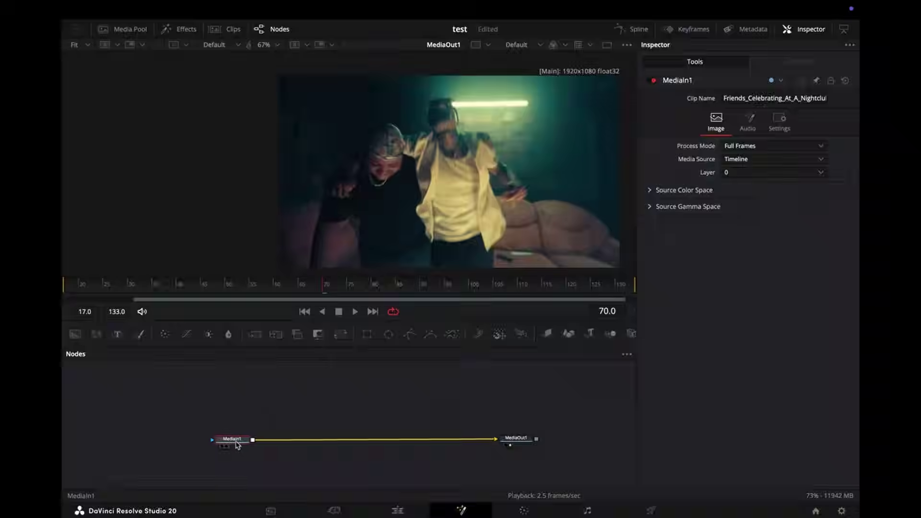
- Disconnect MediaIn1 from MediaOut1 and feed the output from a new Background node through a Merge node
{"action": "left_click_drag", "start_coordinate": [495, 439], "coordinate": [230, 402]}
{"action": "left_click", "coordinate": [246, 462]}
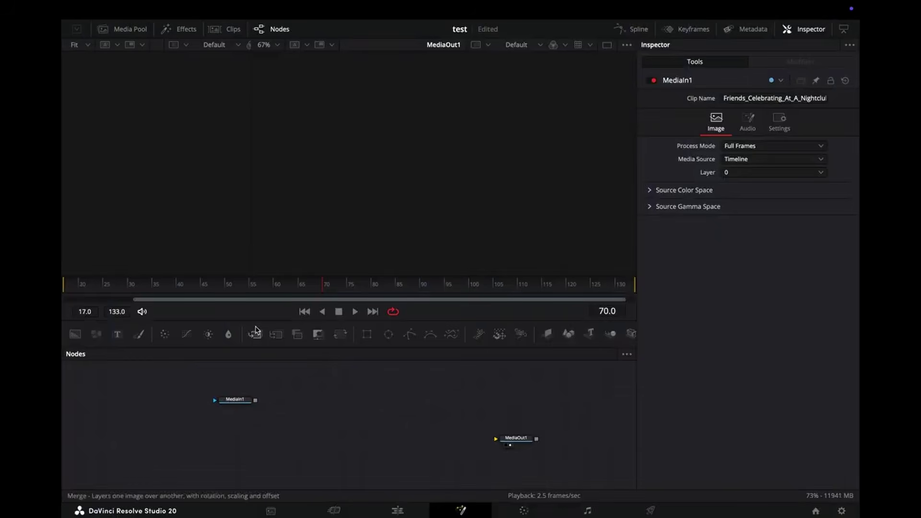
{"action": "left_click", "coordinate": [96, 334]}
{"action": "left_click_drag", "start_coordinate": [245, 464], "coordinate": [508, 445]}
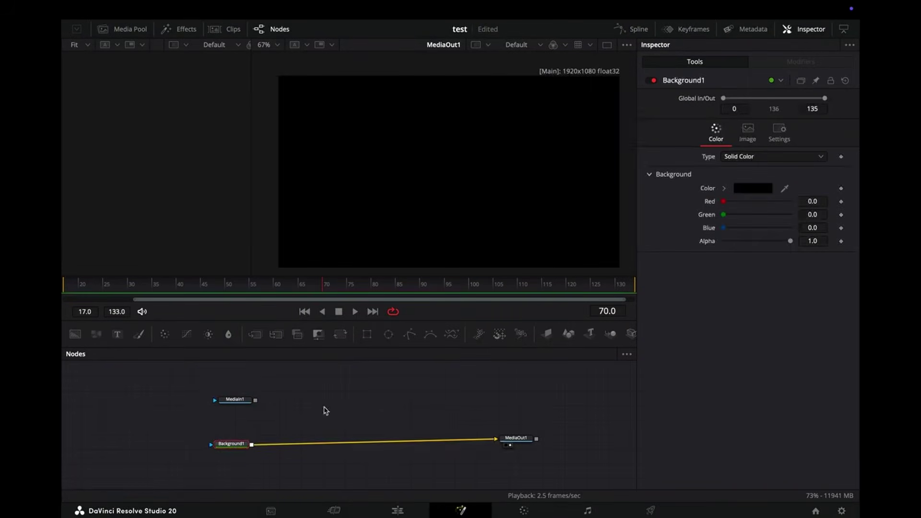
{"action": "left_click", "coordinate": [255, 334]}
{"action": "left_click_drag", "start_coordinate": [274, 442], "coordinate": [421, 441]}
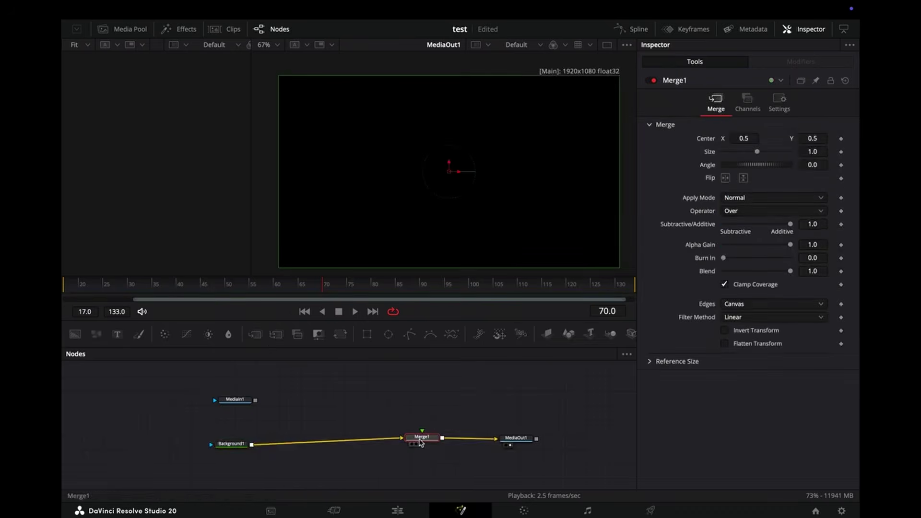
- Show MediaIn1 in the first viewer and append a pImageEmitter node followed by a pCustom node
{"action": "left_click", "coordinate": [234, 400]}
{"action": "key", "text": "1"}
{"action": "key", "text": "shift+space"}
{"action": "type", "text": "pimage"}
{"action": "key", "text": "Return"}
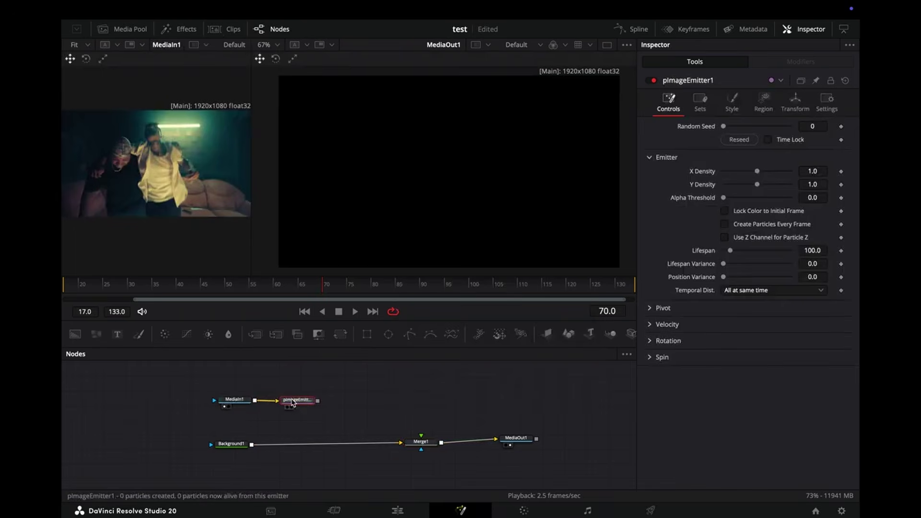
{"action": "key", "text": "shift+space"}
{"action": "type", "text": "pcu"}
{"action": "key", "text": "Return"}
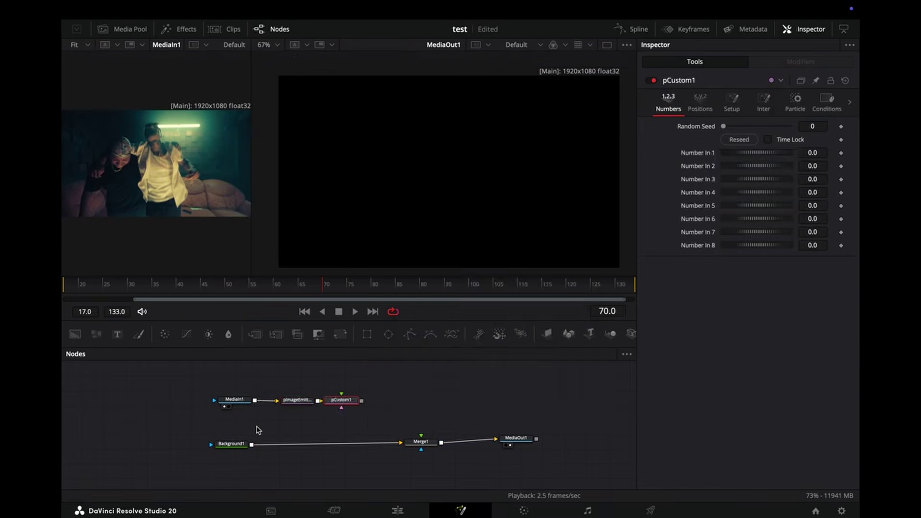
- Add a pRender node after pCustom1 and connect its output to Merge1's foreground
{"action": "key", "text": "shift+space"}
{"action": "type", "text": "pren"}
{"action": "key", "text": "Return"}
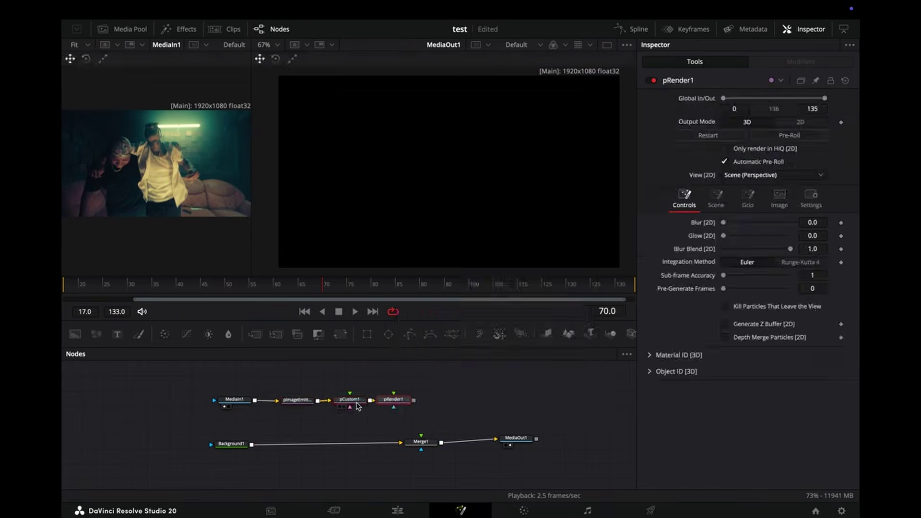
{"action": "left_click_drag", "start_coordinate": [435, 402], "coordinate": [422, 441]}
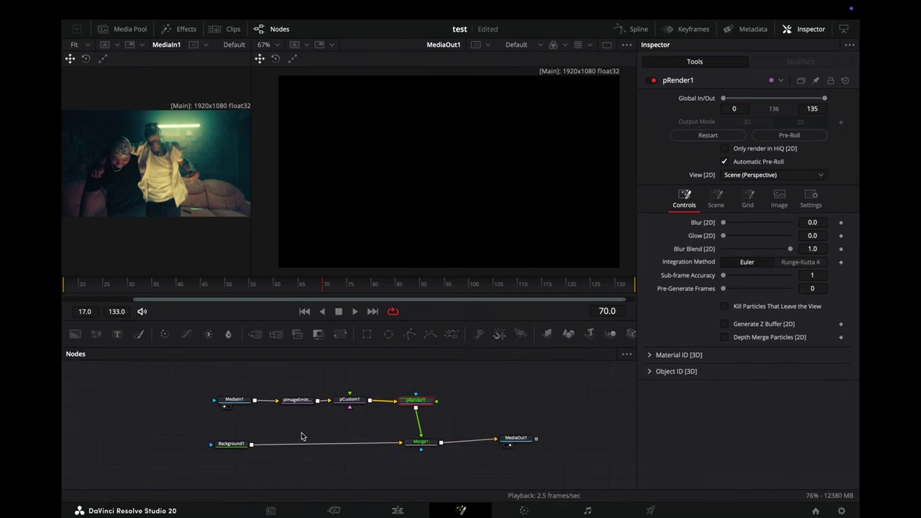
- Set pImageEmitter1's Lifespan to 1 and have it create particles every frame
{"action": "left_click", "coordinate": [296, 402]}
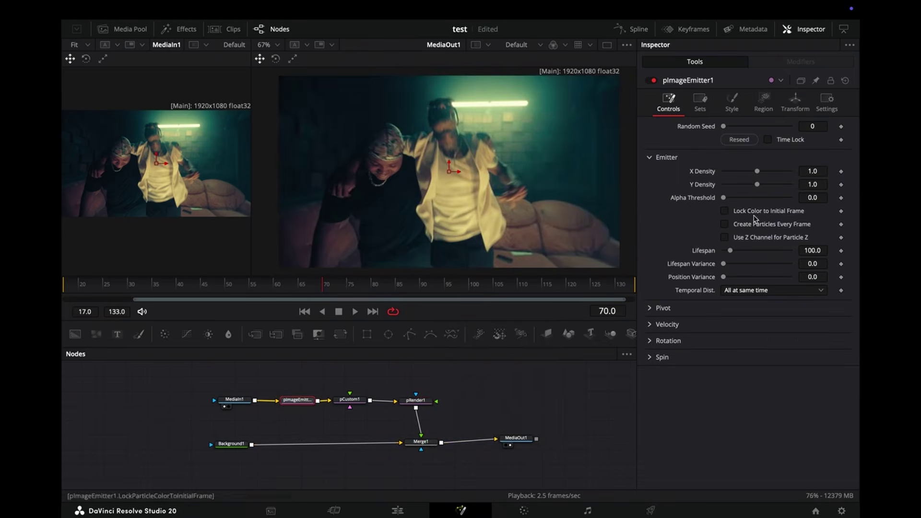
{"action": "left_click", "coordinate": [815, 250]}
{"action": "key", "text": "Return"}
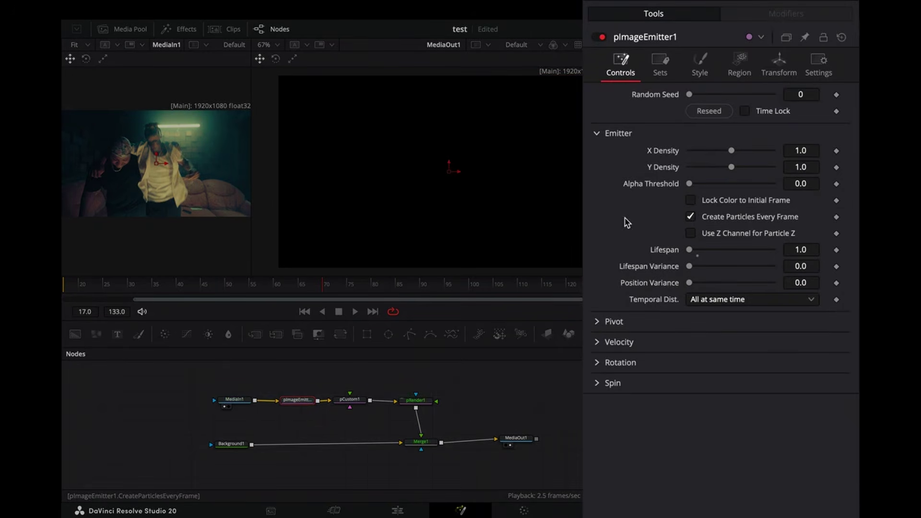
- Lower pImageEmitter1's X Density to about 0.03
{"action": "left_click", "coordinate": [813, 151]}
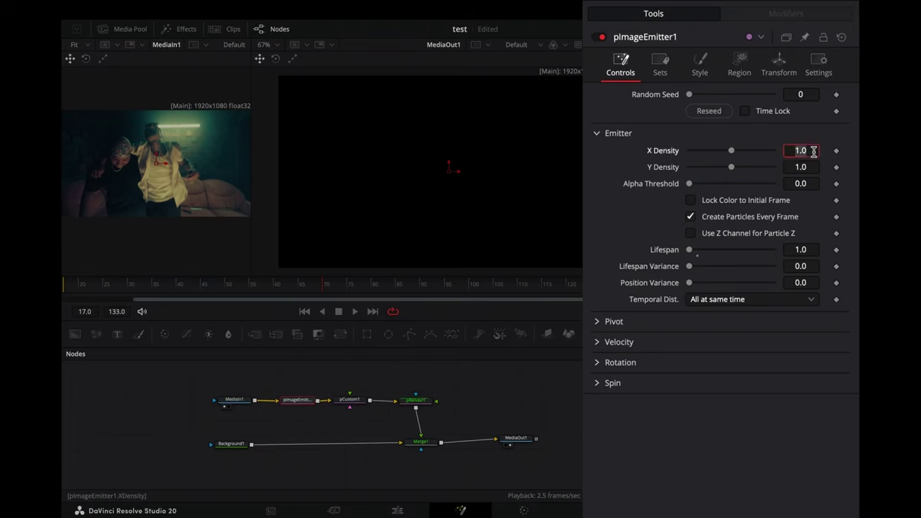
{"action": "type", "text": "0.05"}
{"action": "key", "text": "Return"}
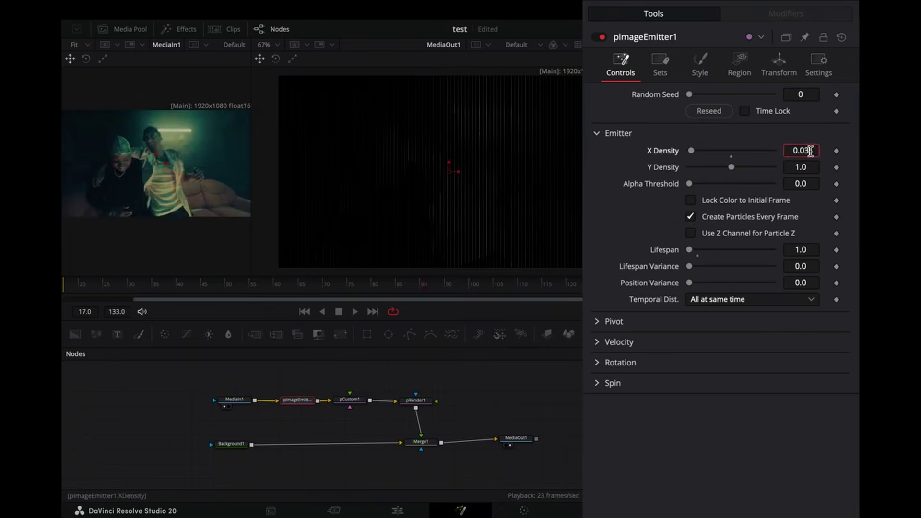
- Set pCustom1's particle Position Z expression to (r-0.5)*n1
{"action": "left_click", "coordinate": [357, 402]}
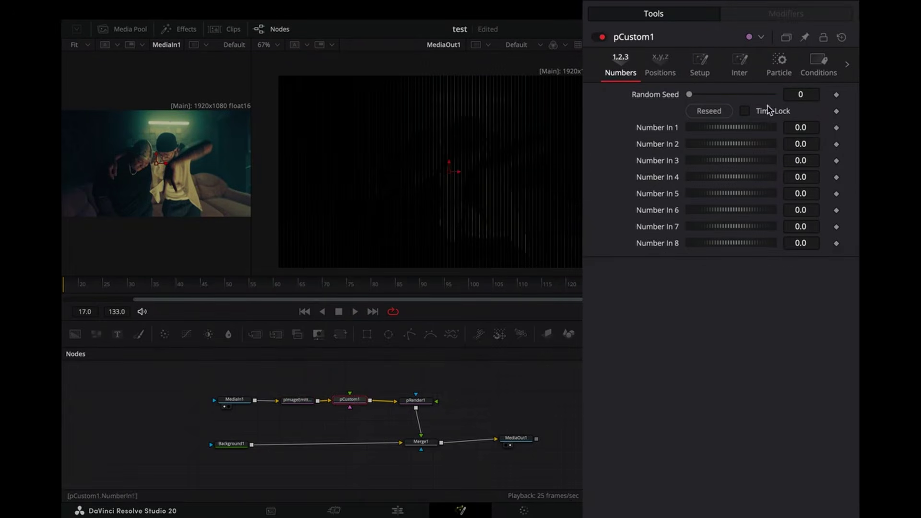
{"action": "left_click", "coordinate": [777, 67]}
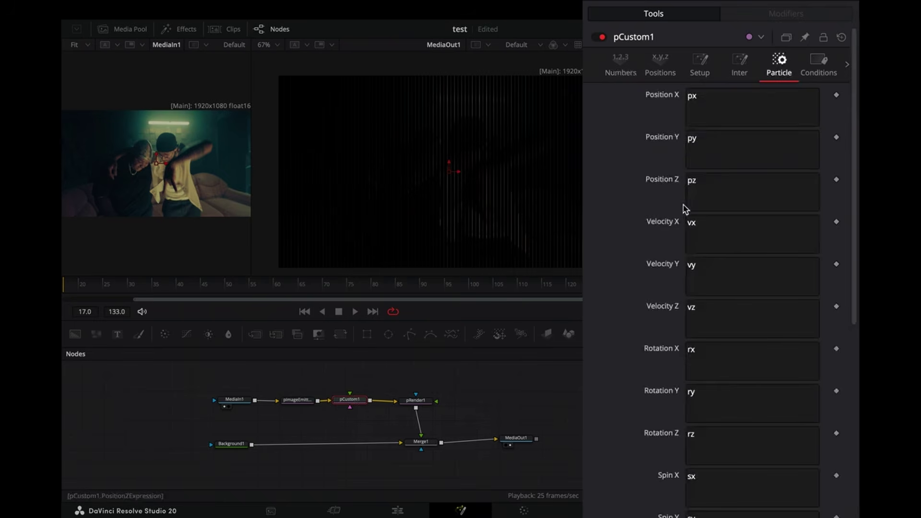
{"action": "left_click", "coordinate": [696, 187]}
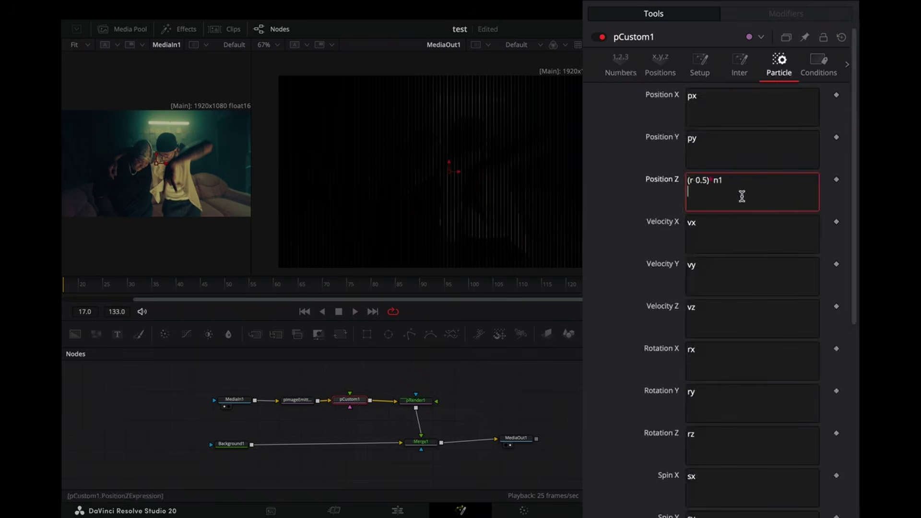
{"action": "left_click", "coordinate": [640, 203]}
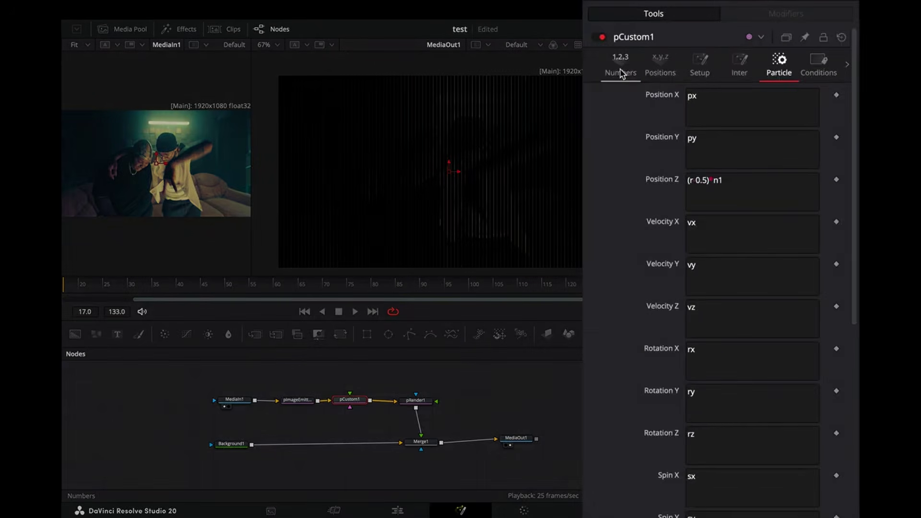
- Set pCustom1's Number In 1 value to about -0.812
{"action": "left_click", "coordinate": [621, 73]}
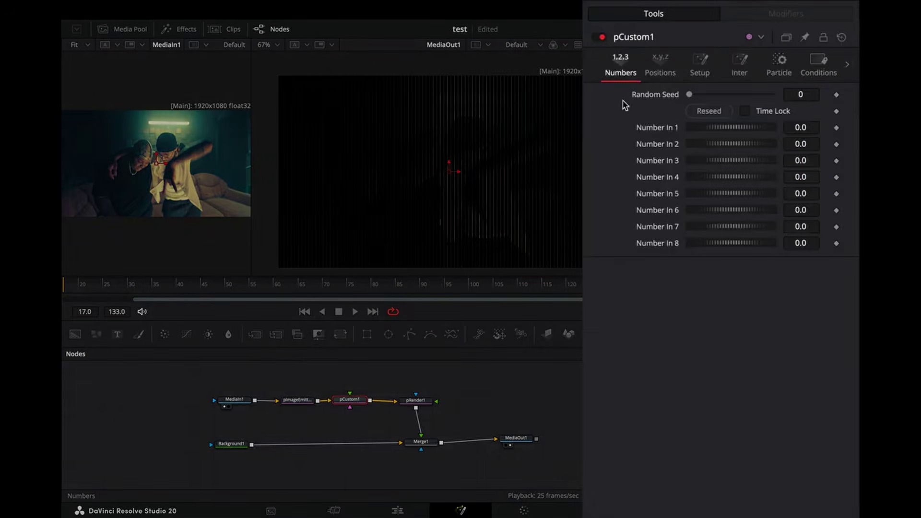
{"action": "mouse_move", "coordinate": [734, 156]}
{"action": "left_mouse_down"}
{"action": "mouse_move", "coordinate": [777, 158]}
{"action": "mouse_move", "coordinate": [751, 157]}
{"action": "left_mouse_up"}
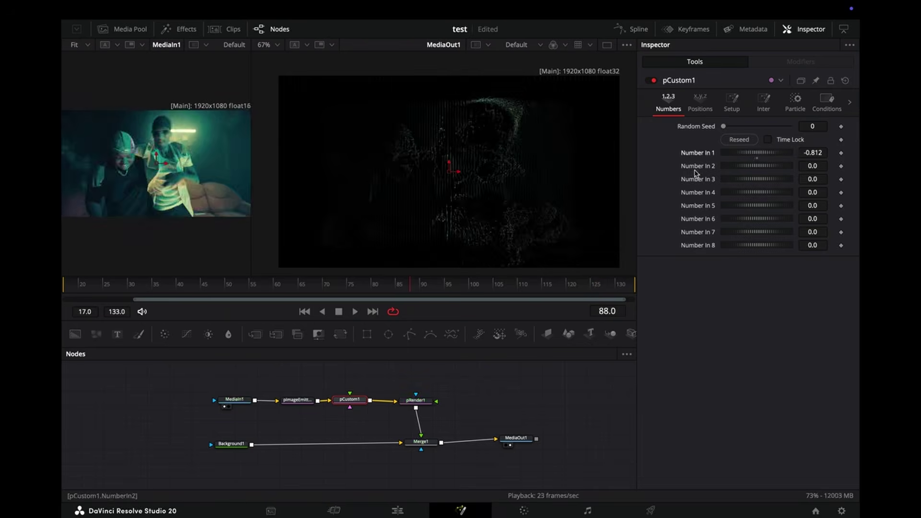
- Add a Color Corrector node after pRender1 and adjust its correction
{"action": "left_click", "coordinate": [415, 400]}
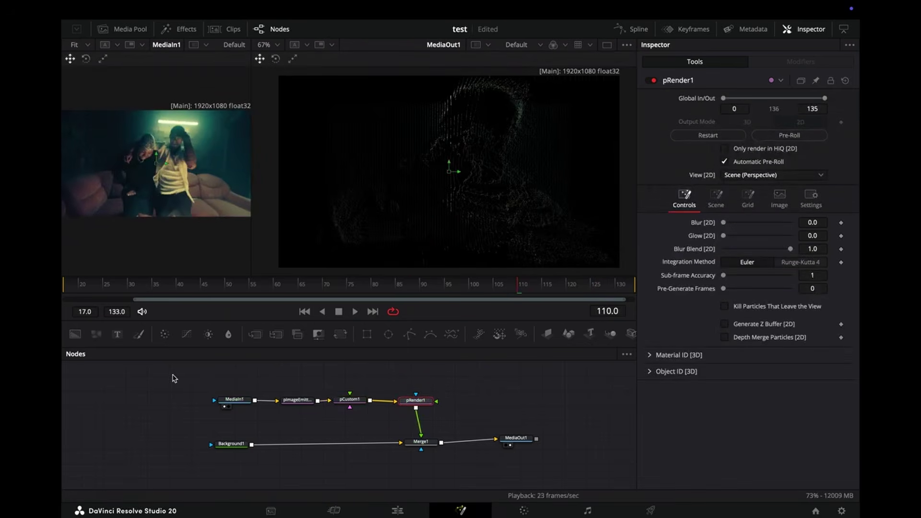
{"action": "left_click", "coordinate": [165, 336]}
{"action": "left_click_drag", "start_coordinate": [773, 198], "coordinate": [737, 203]}
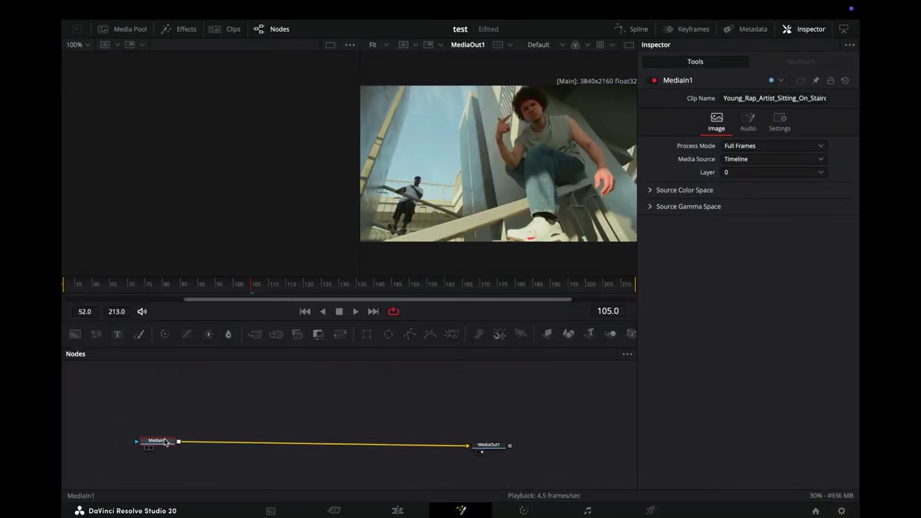
- Add a Brightness Contrast node after MediaIn1 with Saturation at 0 and Contrast at about 0.43
{"action": "left_click_drag", "start_coordinate": [157, 440], "coordinate": [194, 446]}
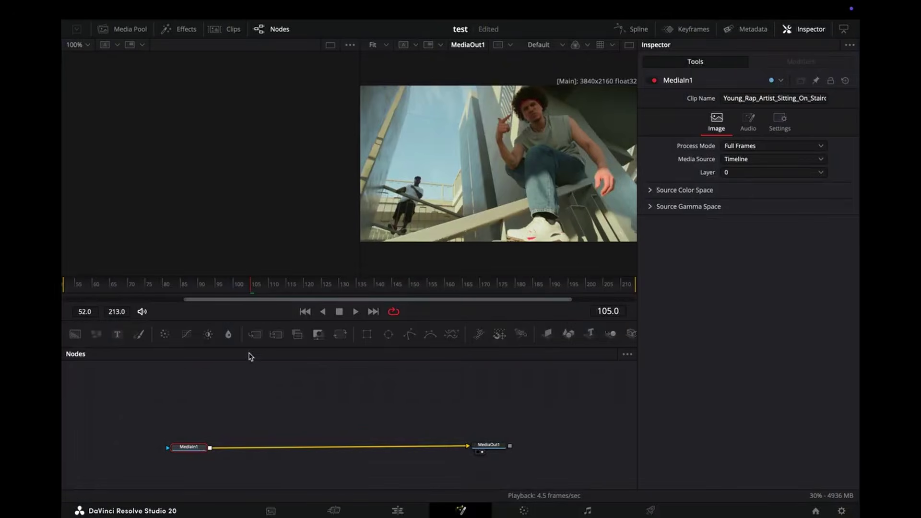
{"action": "left_click", "coordinate": [208, 335]}
{"action": "left_click_drag", "start_coordinate": [246, 452], "coordinate": [269, 451]}
{"action": "left_click_drag", "start_coordinate": [730, 193], "coordinate": [644, 196]}
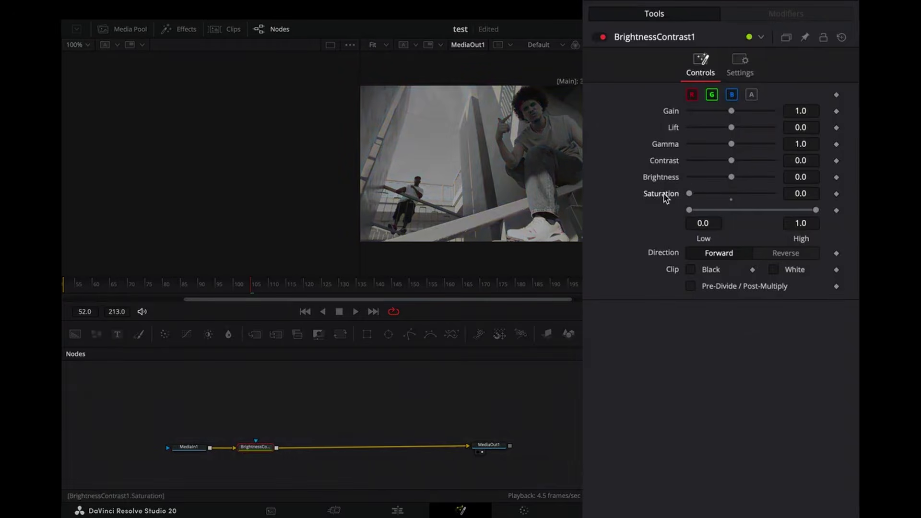
{"action": "right_click", "coordinate": [731, 161]}
{"action": "left_click_drag", "start_coordinate": [730, 161], "coordinate": [750, 161]}
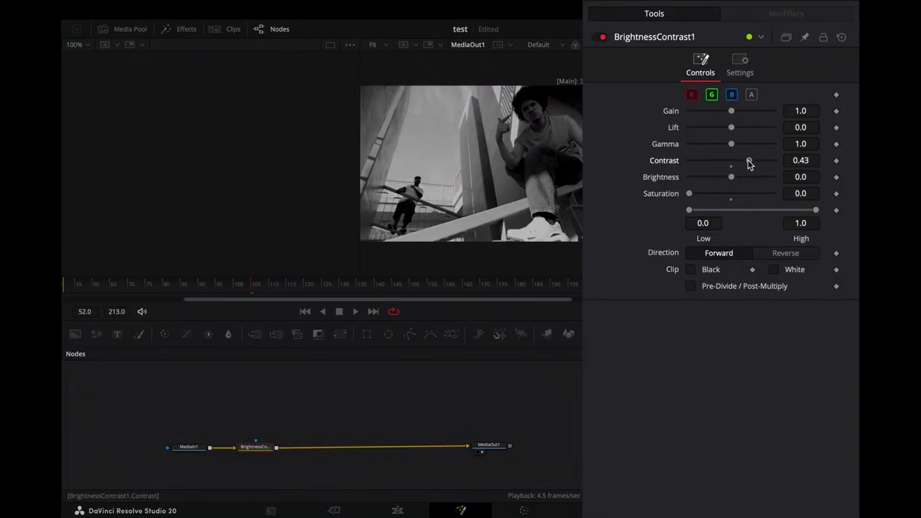
- Add a Soft Glow node between BrightnessContrast1 and MediaOut1, leaving space between the nodes
{"action": "key", "text": "shift+space"}
{"action": "type", "text": "soft"}
{"action": "key", "text": "Return"}
{"action": "left_click_drag", "start_coordinate": [299, 448], "coordinate": [334, 451]}
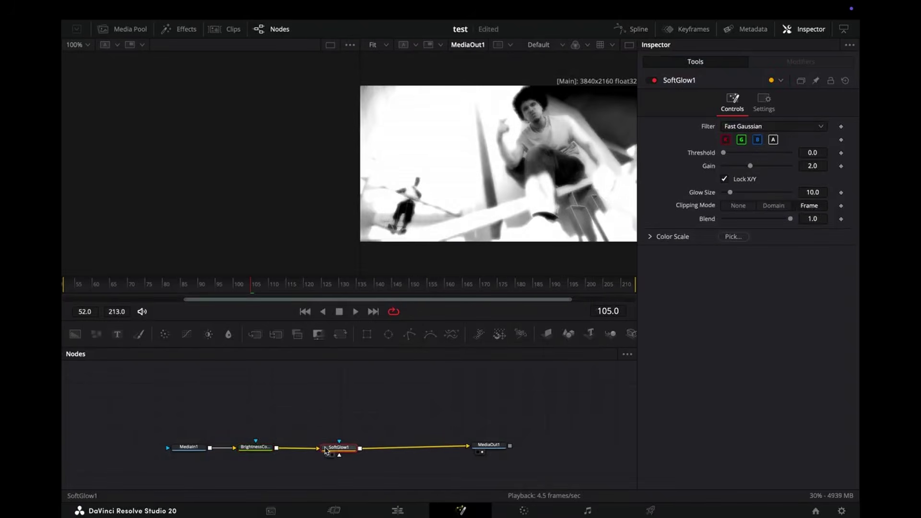
{"action": "left_click_drag", "start_coordinate": [256, 447], "coordinate": [262, 447]}
- Add a Wand node fed by MediaIn1, view it, and set its color space to LAB and Range Soft Edge to about 0.165
{"action": "key", "text": "shift+space"}
{"action": "type", "text": "wand"}
{"action": "key", "text": "Return"}
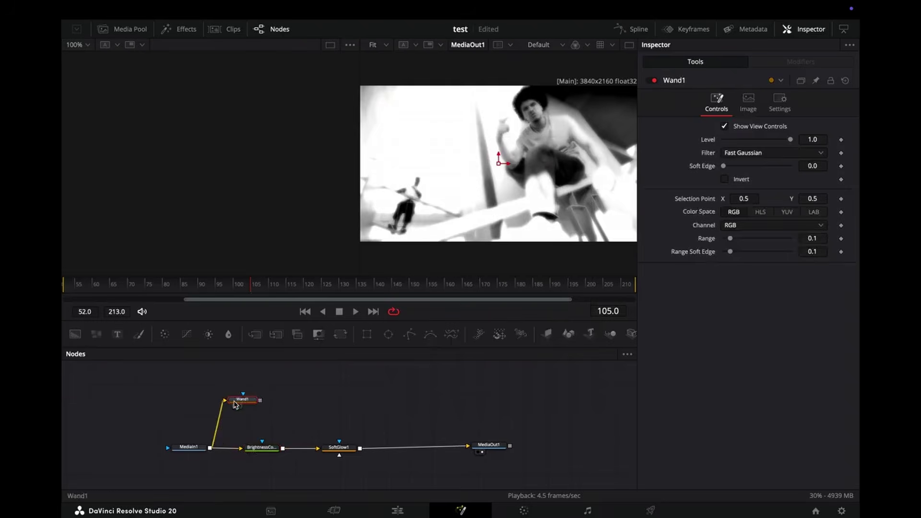
{"action": "left_click", "coordinate": [235, 405]}
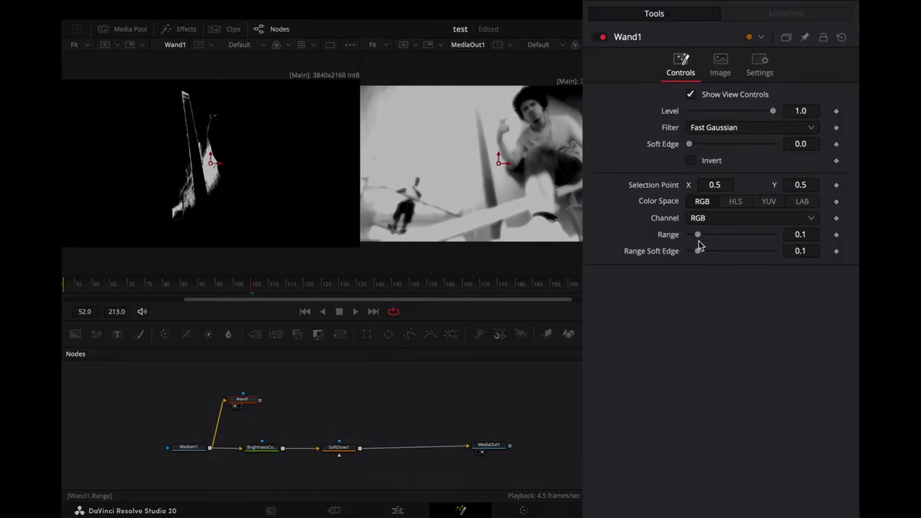
{"action": "left_click", "coordinate": [808, 203]}
{"action": "left_click_drag", "start_coordinate": [697, 251], "coordinate": [703, 251]}
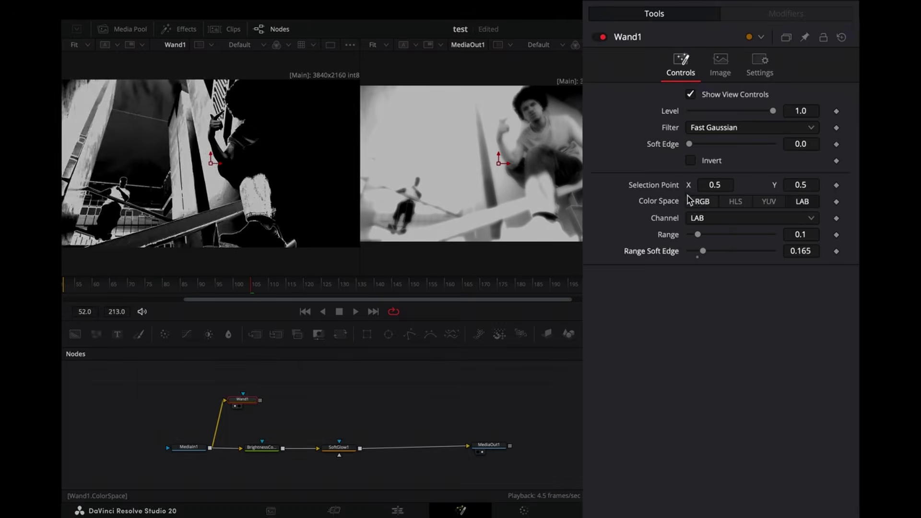
- Modify Wand1's Selection Point with Shake and play back the animated mask
{"action": "right_click", "coordinate": [663, 189]}
{"action": "mouse_move", "coordinate": [734, 241]}
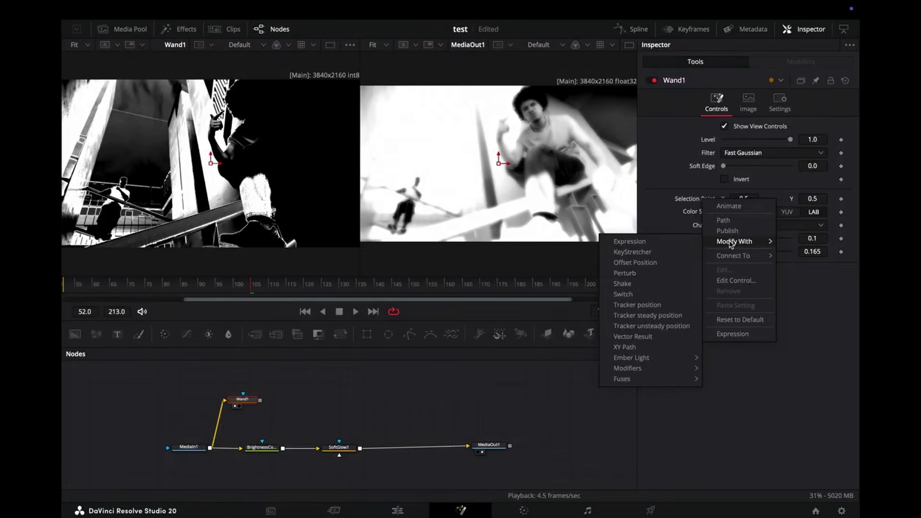
{"action": "left_click", "coordinate": [622, 284]}
{"action": "key", "text": "space"}
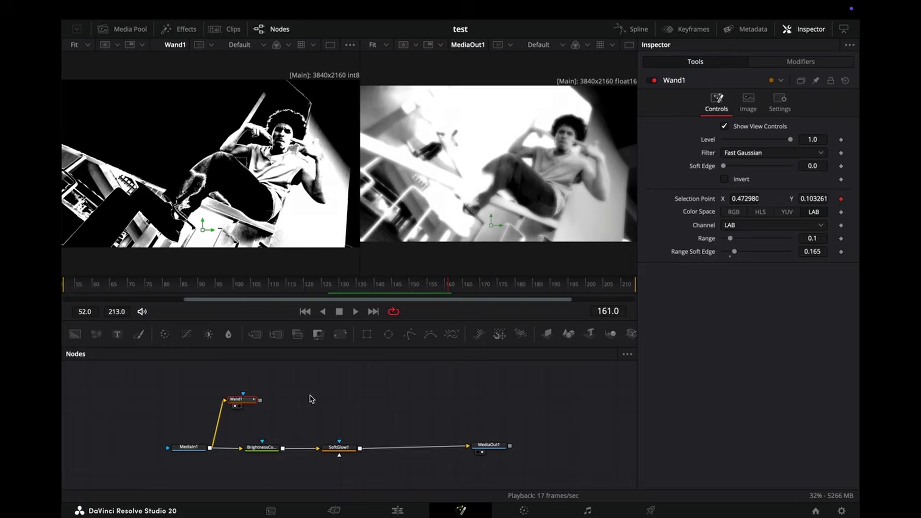
- Add a Bitmap node after Wand1, view it, and connect its output to SoftGlow1's glow mask input
{"action": "key", "text": "shift+space"}
{"action": "type", "text": "bitm"}
{"action": "key", "text": "Return"}
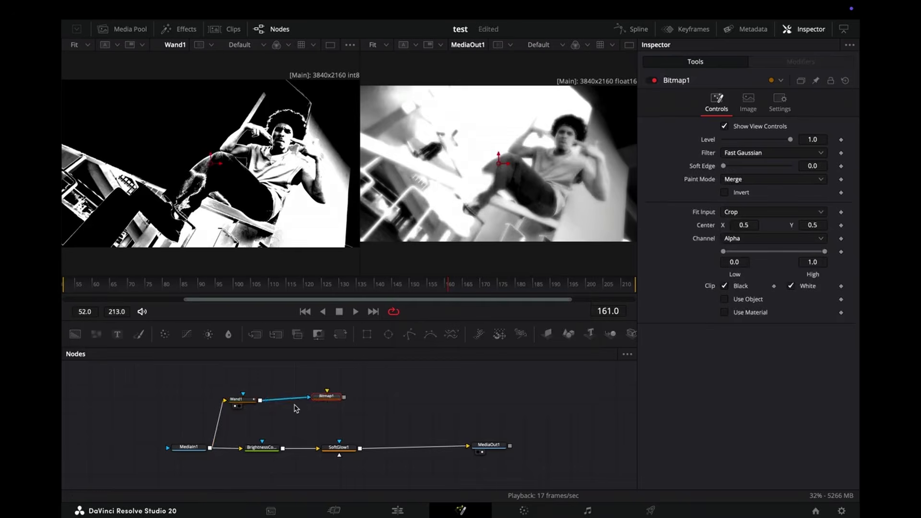
{"action": "left_click_drag", "start_coordinate": [259, 401], "coordinate": [309, 400]}
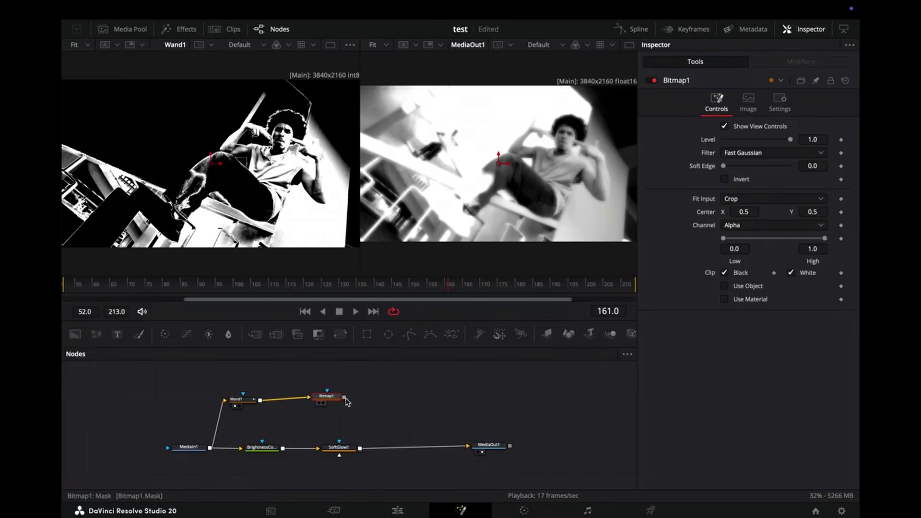
{"action": "key", "text": "1"}
{"action": "left_click_drag", "start_coordinate": [335, 402], "coordinate": [339, 455]}
- Set SoftGlow1's Threshold to about 0.071, Gain to about 3.425 and Glow Size to about 19.7, and preview the glow
{"action": "left_click", "coordinate": [338, 447]}
{"action": "left_click_drag", "start_coordinate": [744, 143], "coordinate": [736, 144]}
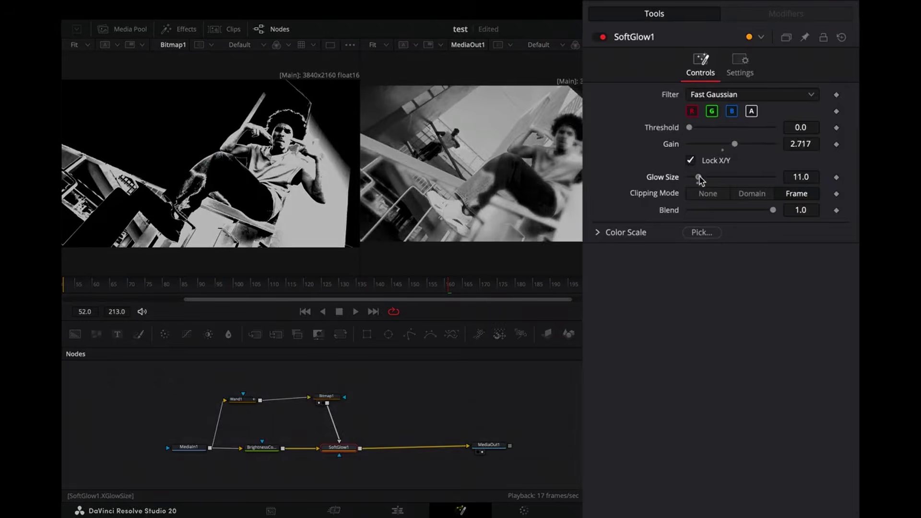
{"action": "left_click_drag", "start_coordinate": [697, 177], "coordinate": [715, 177]}
{"action": "left_click_drag", "start_coordinate": [689, 128], "coordinate": [747, 143]}
{"action": "key", "text": "space"}
{"action": "key", "text": "space"}
- Lower Wand1's Range to about 0.039 while checking playback
{"action": "left_click", "coordinate": [237, 399]}
{"action": "left_click_drag", "start_coordinate": [728, 239], "coordinate": [726, 244]}
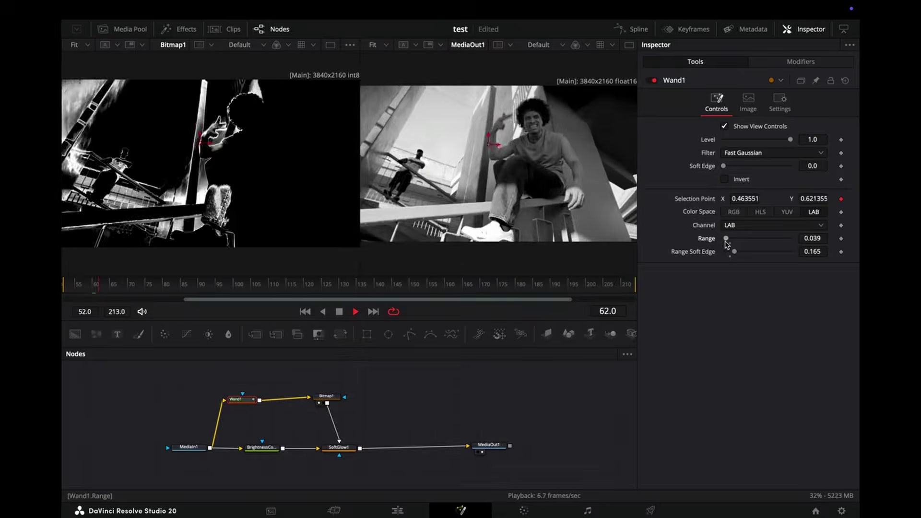
{"action": "key", "text": "space"}
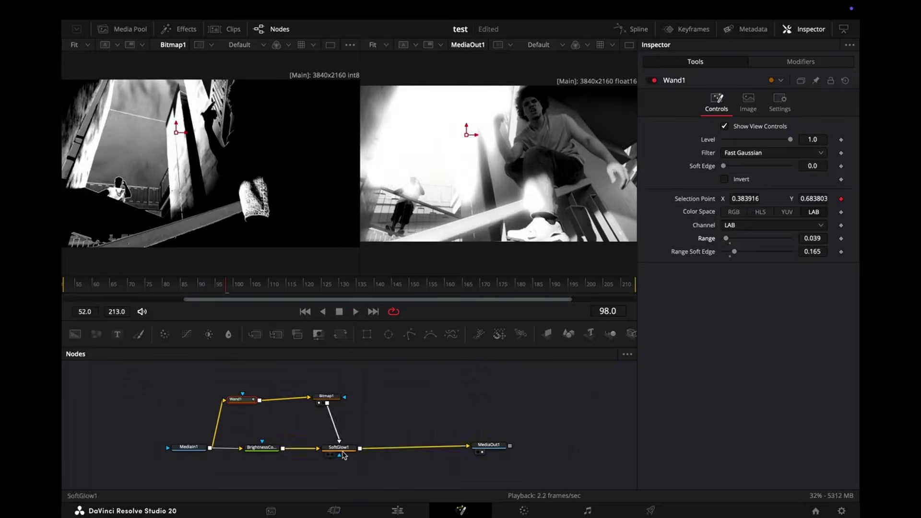
- Paste a copy of SoftGlow1 after it, set the copy's Glow Size to 78 and connect Bitmap1 to its glow mask
{"action": "left_click", "coordinate": [340, 448]}
{"action": "key", "text": "ctrl+v"}
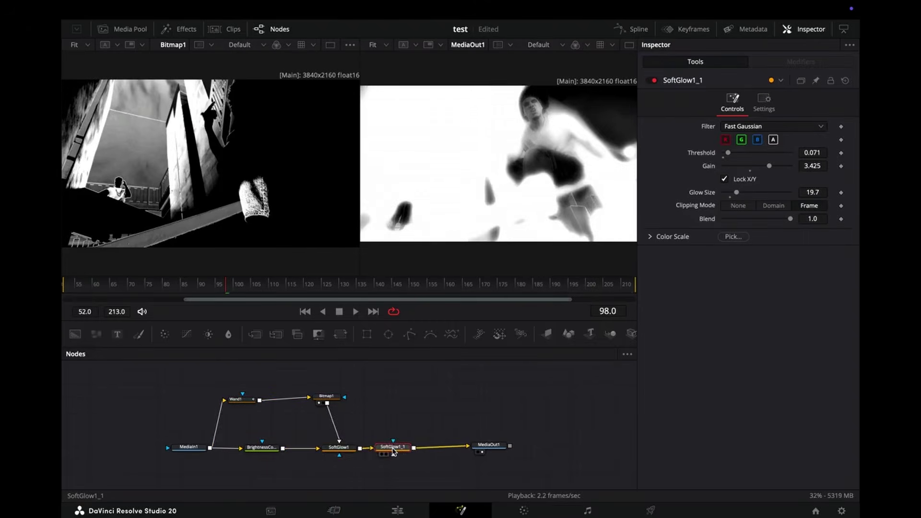
{"action": "left_click_drag", "start_coordinate": [738, 192], "coordinate": [775, 194]}
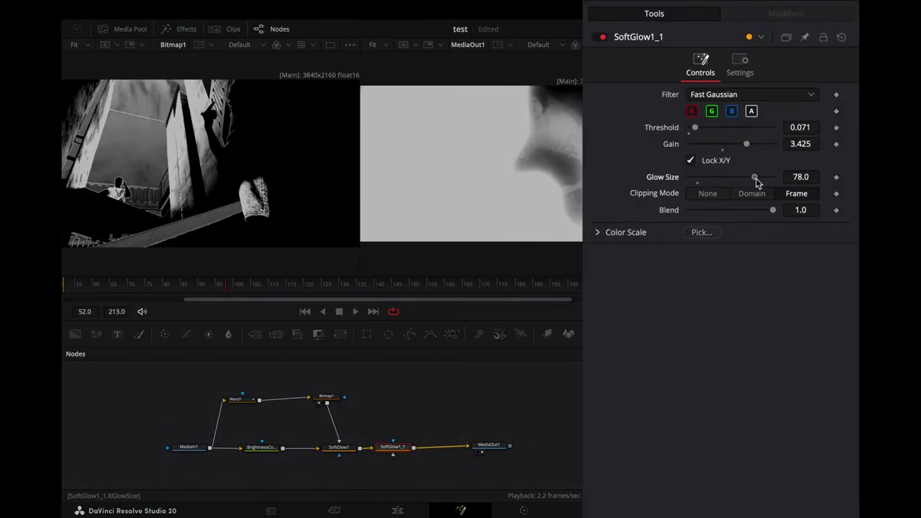
{"action": "left_click_drag", "start_coordinate": [327, 402], "coordinate": [394, 461]}
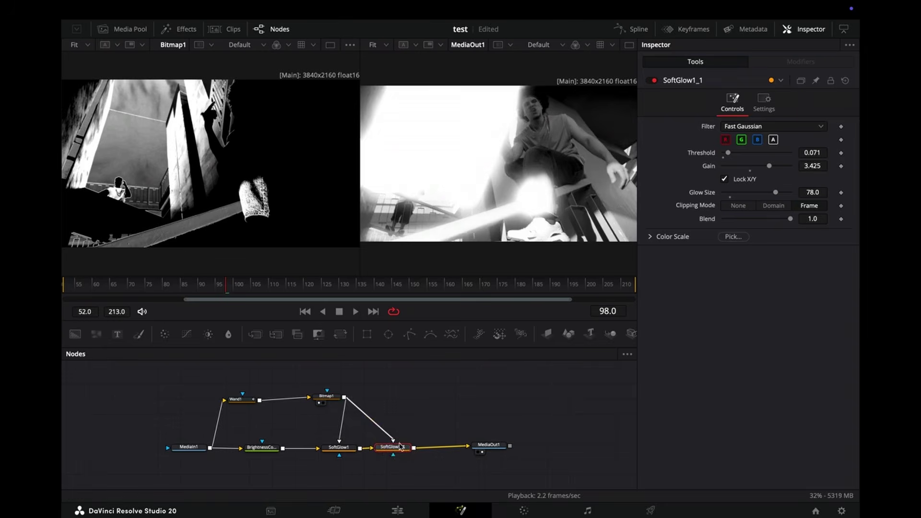
- Add a Film Grain node between SoftGlow1_1 and MediaOut1
{"action": "key", "text": "shift+space"}
{"action": "type", "text": "film"}
{"action": "key", "text": "Return"}
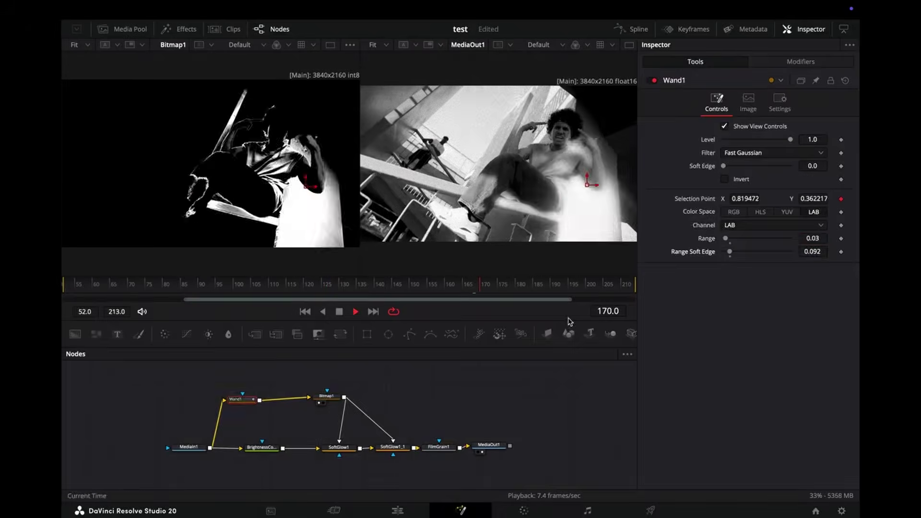
{"action": "left_click", "coordinate": [262, 447]}
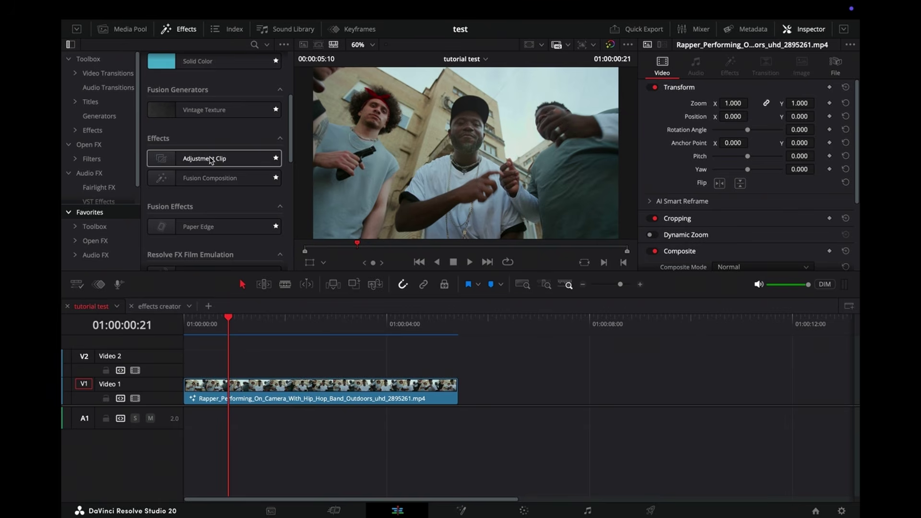
- Place an adjustment clip on Video 2 above the rapper clip, trim it to about one second and open it in Fusion
{"action": "left_click_drag", "start_coordinate": [211, 160], "coordinate": [207, 364]}
{"action": "left_click_drag", "start_coordinate": [457, 365], "coordinate": [249, 365]}
{"action": "left_click", "coordinate": [219, 369]}
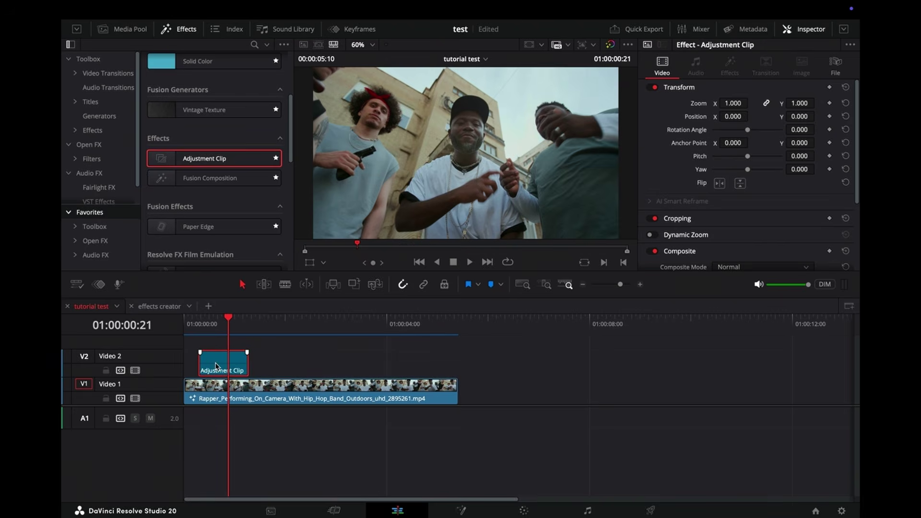
{"action": "right_click", "coordinate": [216, 363]}
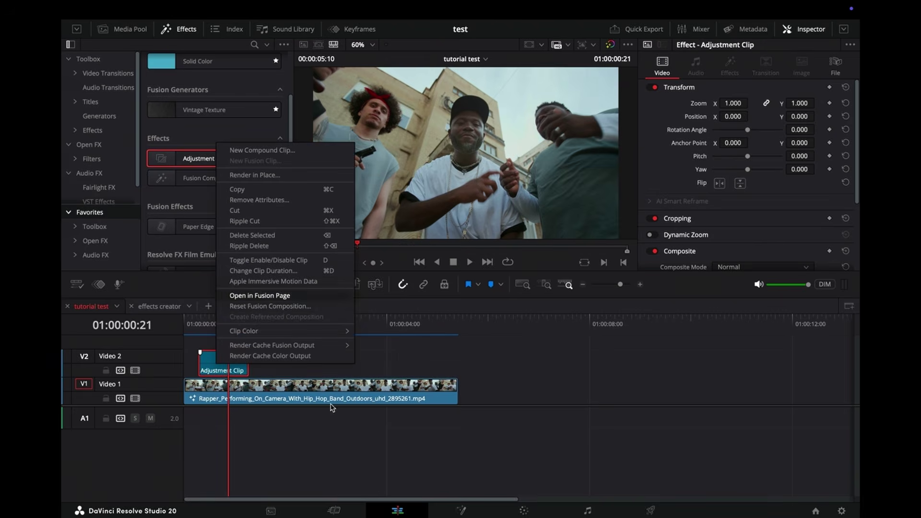
{"action": "left_click", "coordinate": [251, 297]}
- Add a Duplicate node between MediaIn1 and MediaOut1 with Copies set to 5
{"action": "key", "text": "shift+space"}
{"action": "type", "text": "duplicate"}
{"action": "key", "text": "Return"}
{"action": "left_click_drag", "start_coordinate": [255, 419], "coordinate": [310, 419]}
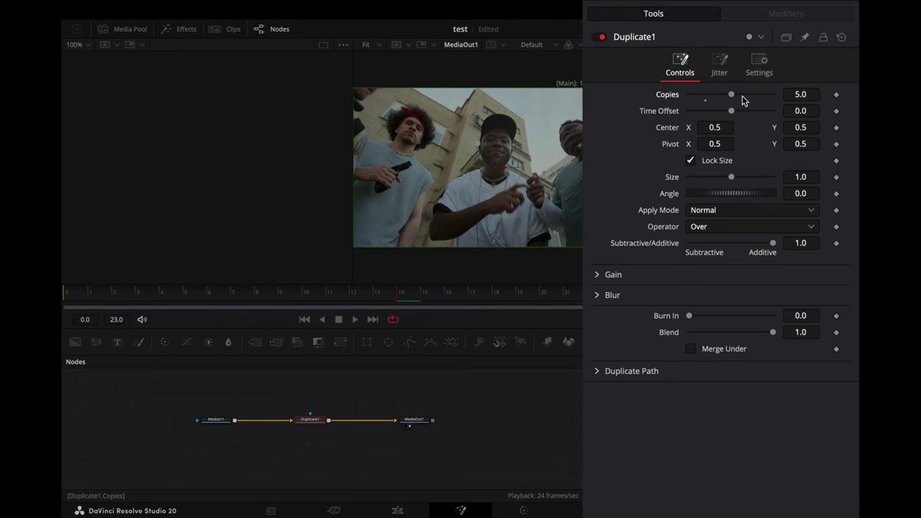
- Modify Duplicate1's Size with Anim Curves
{"action": "right_click", "coordinate": [676, 182]}
{"action": "mouse_move", "coordinate": [746, 238]}
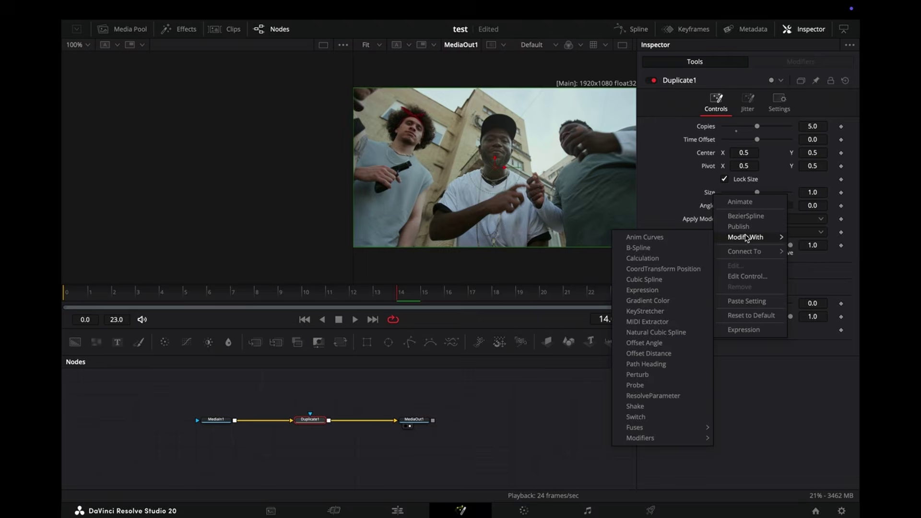
{"action": "left_click", "coordinate": [660, 236]}
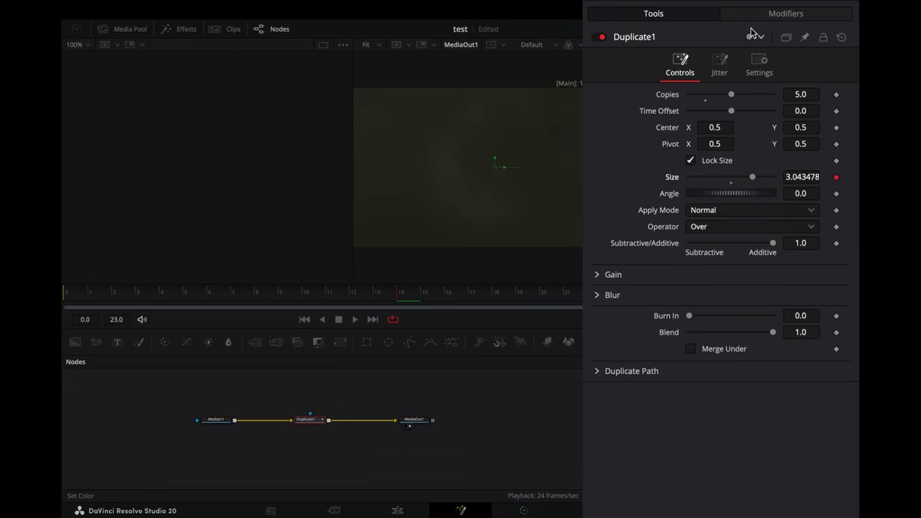
- Set the Size anim curve's Source to Duration, Scale to 5 and Offset to 1, then preview and return to frame 0
{"action": "left_click", "coordinate": [771, 13]}
{"action": "left_click", "coordinate": [712, 110]}
{"action": "left_click", "coordinate": [712, 129]}
{"action": "type", "text": "1"}
{"action": "key", "text": "Return"}
{"action": "key", "text": "space"}
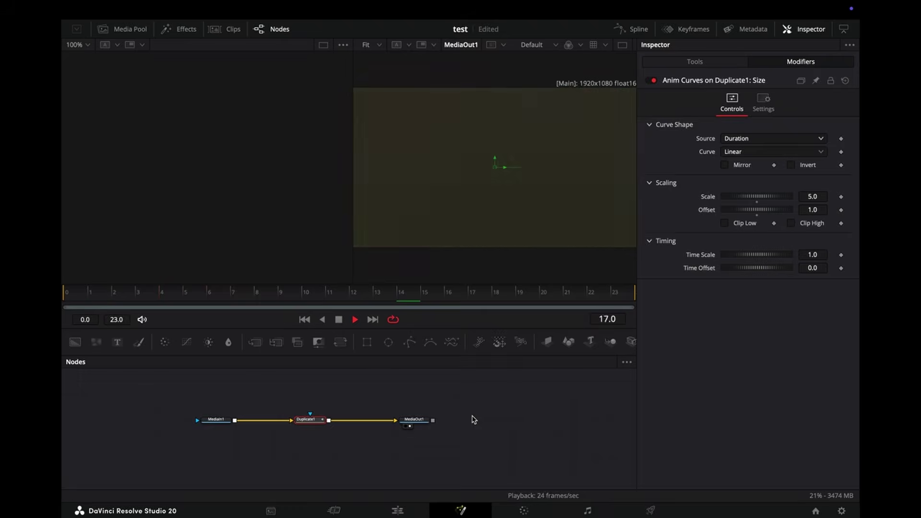
{"action": "key", "text": "space"}
{"action": "left_click", "coordinate": [68, 294]}
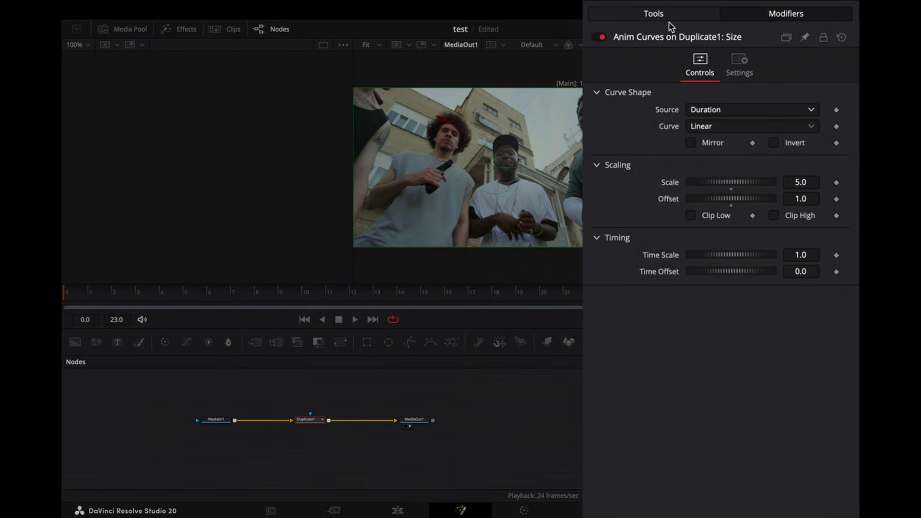
- Modify Duplicate1's Blend with Anim Curves
{"action": "left_click", "coordinate": [639, 19]}
{"action": "right_click", "coordinate": [672, 336]}
{"action": "mouse_move", "coordinate": [734, 357]}
{"action": "left_click", "coordinate": [664, 307]}
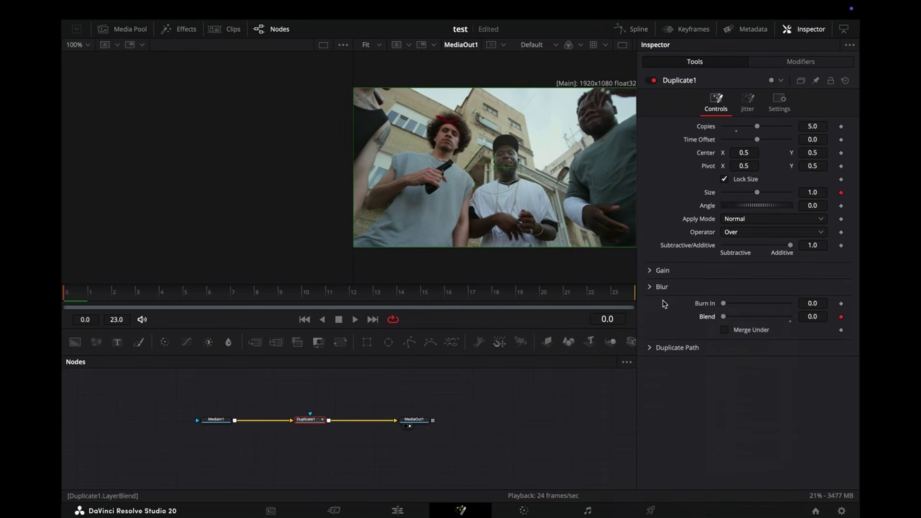
- Set the Blend anim curve's Source to Duration and Curve to Easing, with Expo for both In and Out
{"action": "left_click", "coordinate": [801, 61]}
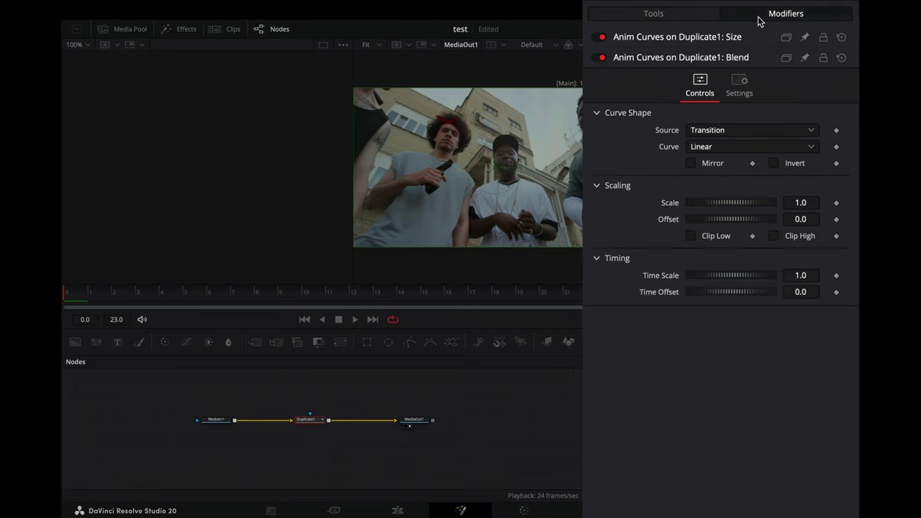
{"action": "left_click", "coordinate": [708, 139]}
{"action": "left_click", "coordinate": [714, 148]}
{"action": "left_click", "coordinate": [715, 147]}
{"action": "left_click", "coordinate": [701, 179]}
{"action": "left_click", "coordinate": [710, 163]}
{"action": "left_click", "coordinate": [703, 271]}
{"action": "left_click", "coordinate": [782, 164]}
{"action": "left_click", "coordinate": [810, 267]}
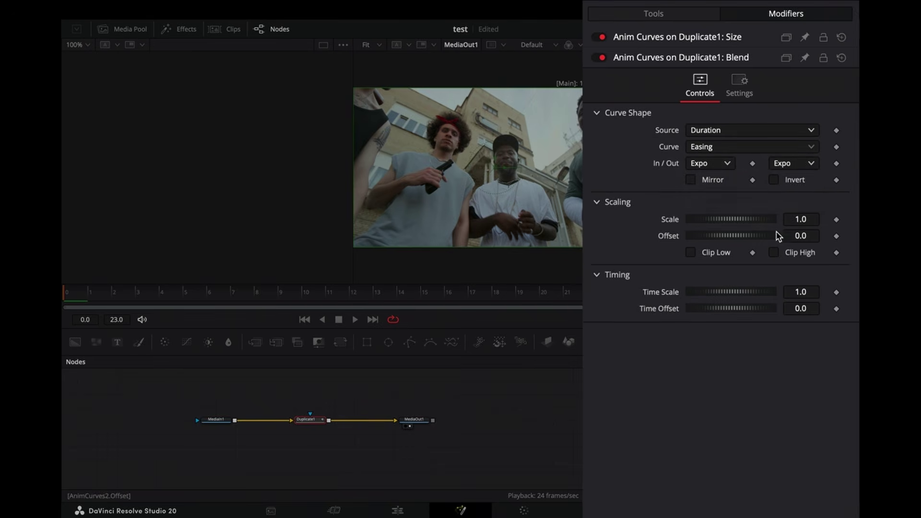
- Set the Blend anim curve's Scale to 0.6, preview it and enable Invert
{"action": "left_click", "coordinate": [808, 219]}
{"action": "type", "text": ".6"}
{"action": "key", "text": "Tab"}
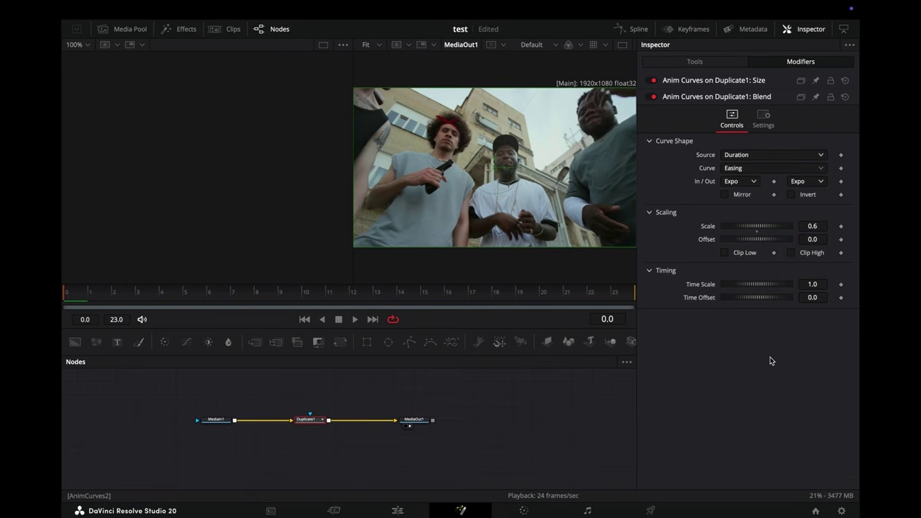
{"action": "key", "text": "space"}
{"action": "left_click", "coordinate": [774, 180]}
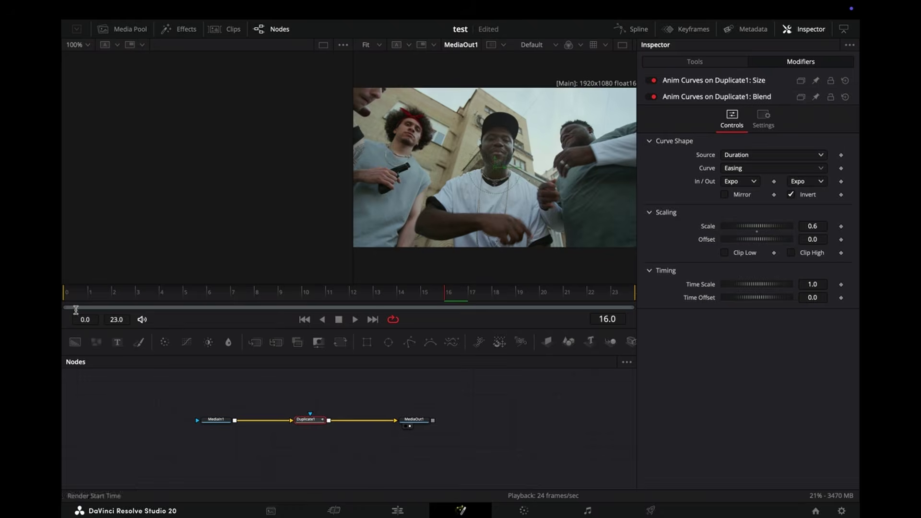
- Preview the zoom echo and set Duplicate1's Glow to 0.37, Red Scale to 1.134, Green Scale to 0.976 and Burn In to 0.299
{"action": "key", "text": "space"}
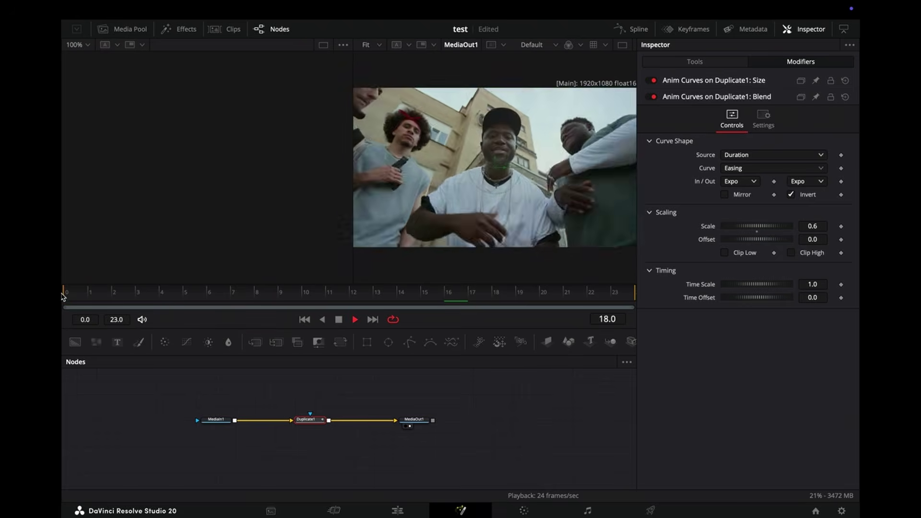
{"action": "key", "text": "space"}
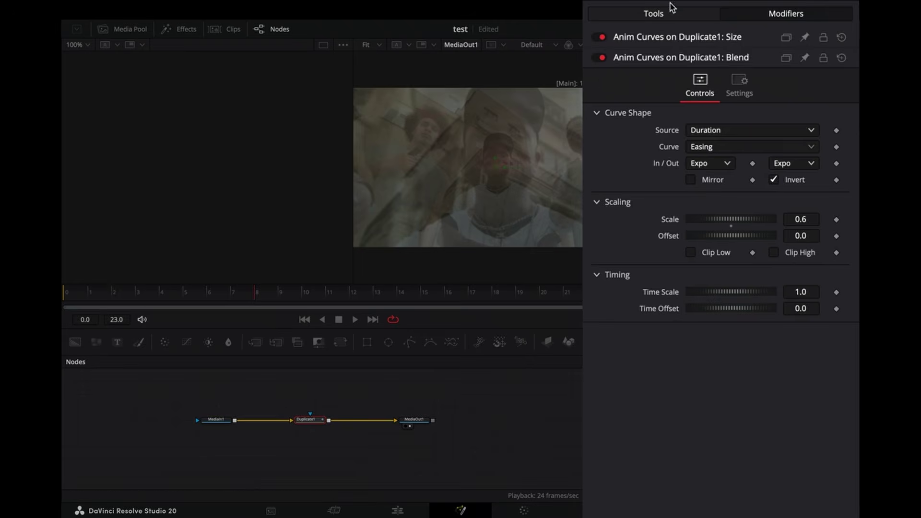
{"action": "left_click", "coordinate": [660, 15]}
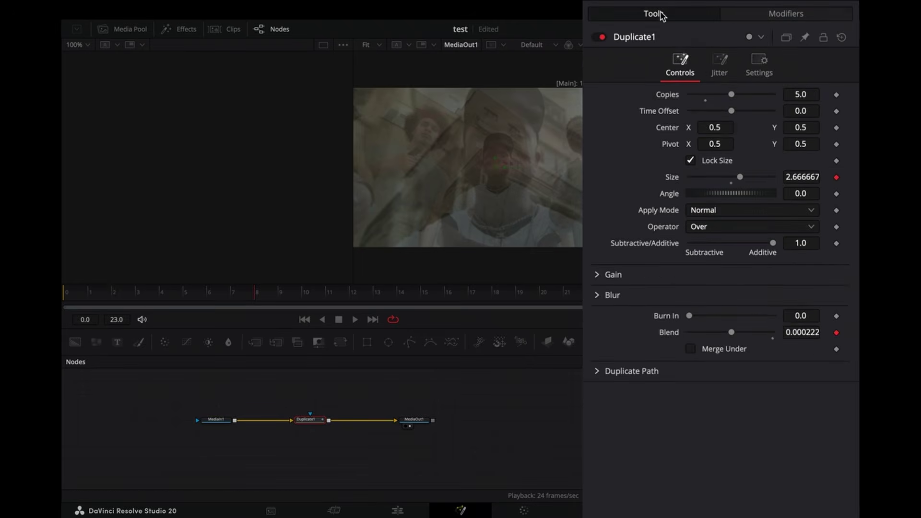
{"action": "left_click", "coordinate": [598, 296]}
{"action": "left_click", "coordinate": [691, 329]}
{"action": "left_click", "coordinate": [705, 346]}
{"action": "left_click", "coordinate": [710, 378]}
{"action": "left_click", "coordinate": [722, 378]}
{"action": "left_click", "coordinate": [714, 452]}
{"action": "left_click", "coordinate": [715, 395]}
{"action": "left_click_drag", "start_coordinate": [746, 369], "coordinate": [756, 368]}
{"action": "left_click", "coordinate": [759, 354]}
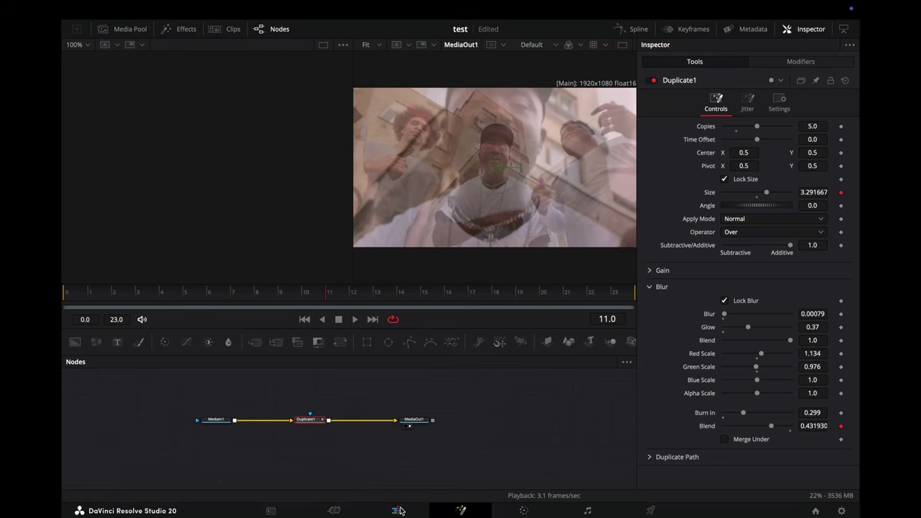
- On the Edit page, paste three copies of the adjustment clip along Video 2, shortening the last two, and play the timeline
{"action": "left_click", "coordinate": [398, 510]}
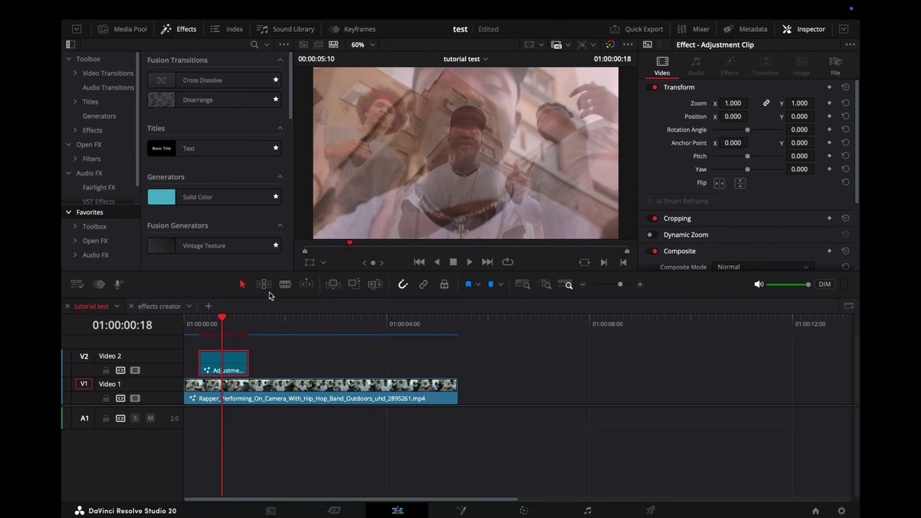
{"action": "key", "text": "ctrl+v"}
{"action": "key", "text": "ctrl+v"}
{"action": "key", "text": "ctrl+v"}
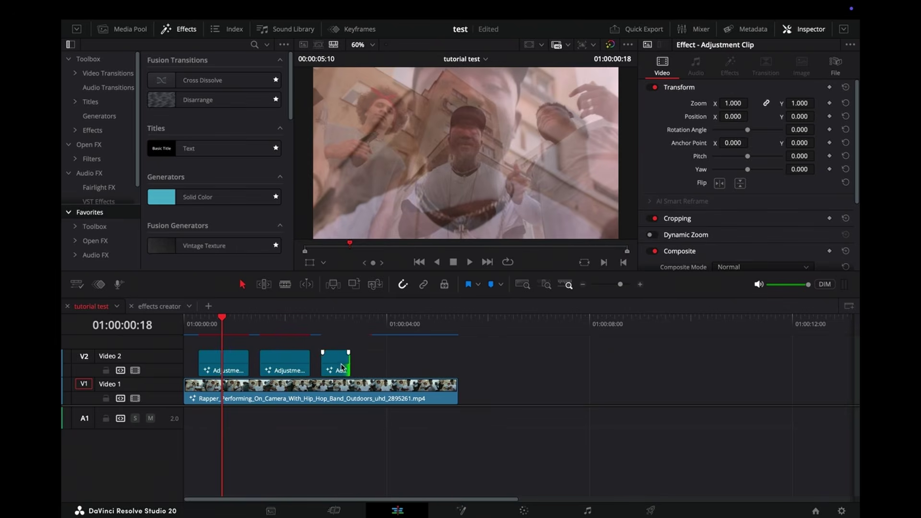
{"action": "key", "text": "space"}
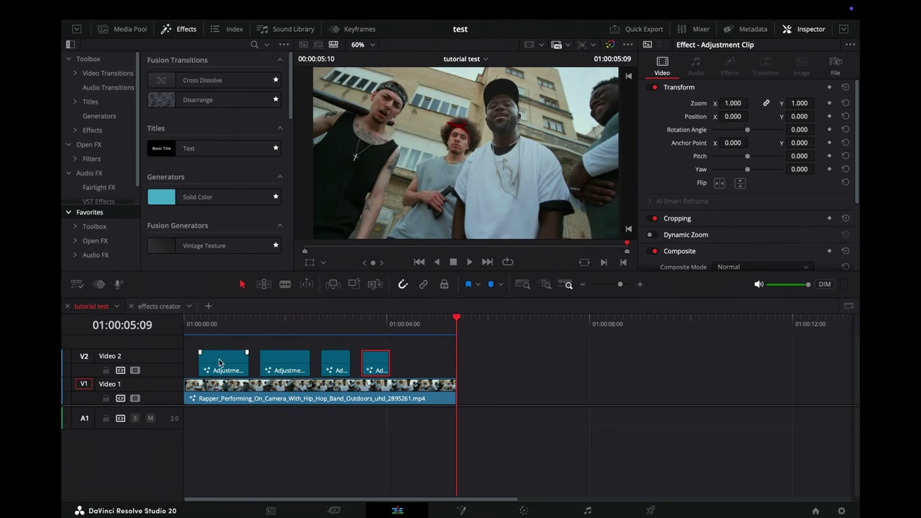
- Reposition the adjustment clips along Video 2 above the rapper clip
{"action": "left_click_drag", "start_coordinate": [224, 363], "coordinate": [215, 364]}
{"action": "left_click", "coordinate": [280, 371]}
{"action": "left_click_drag", "start_coordinate": [280, 370], "coordinate": [268, 370]}
{"action": "mouse_move", "coordinate": [335, 368]}
{"action": "left_mouse_down"}
{"action": "mouse_move", "coordinate": [322, 368]}
{"action": "mouse_move", "coordinate": [331, 365]}
{"action": "left_mouse_up"}
{"action": "mouse_move", "coordinate": [371, 364]}
{"action": "left_mouse_down"}
{"action": "mouse_move", "coordinate": [350, 363]}
{"action": "mouse_move", "coordinate": [360, 363]}
{"action": "left_mouse_up"}
{"action": "left_click_drag", "start_coordinate": [275, 363], "coordinate": [408, 367]}
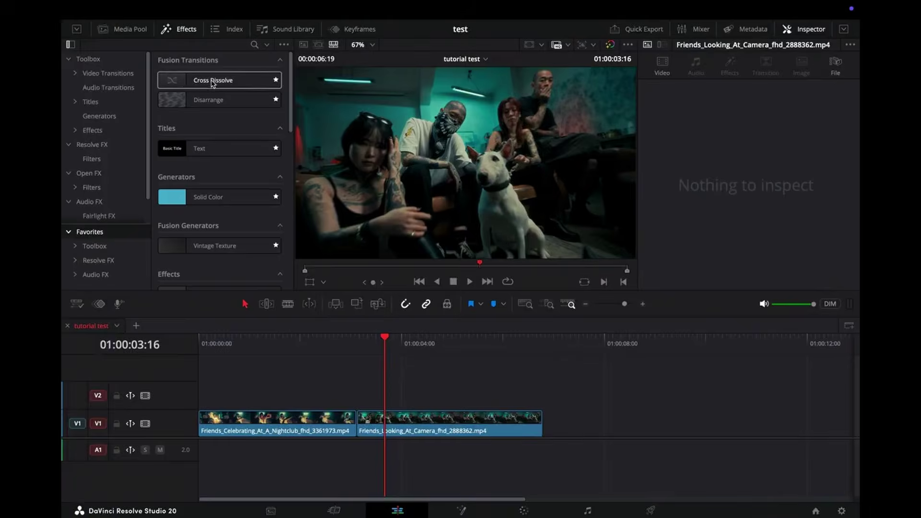
- Add a Cross Dissolve between the nightclub clip and the Friends_Looking_At_Camera clip and open the transition in Fusion
{"action": "left_click_drag", "start_coordinate": [212, 80], "coordinate": [356, 412]}
{"action": "left_click", "coordinate": [356, 422]}
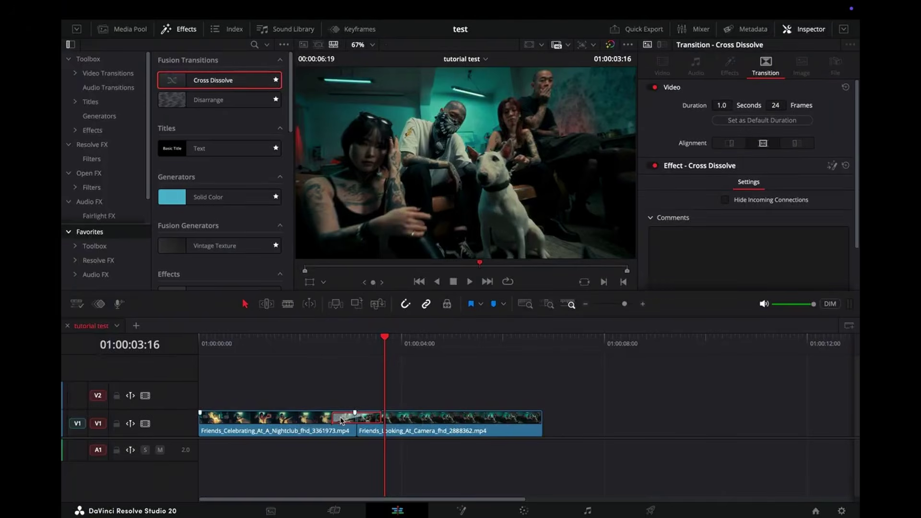
{"action": "left_click", "coordinate": [831, 165]}
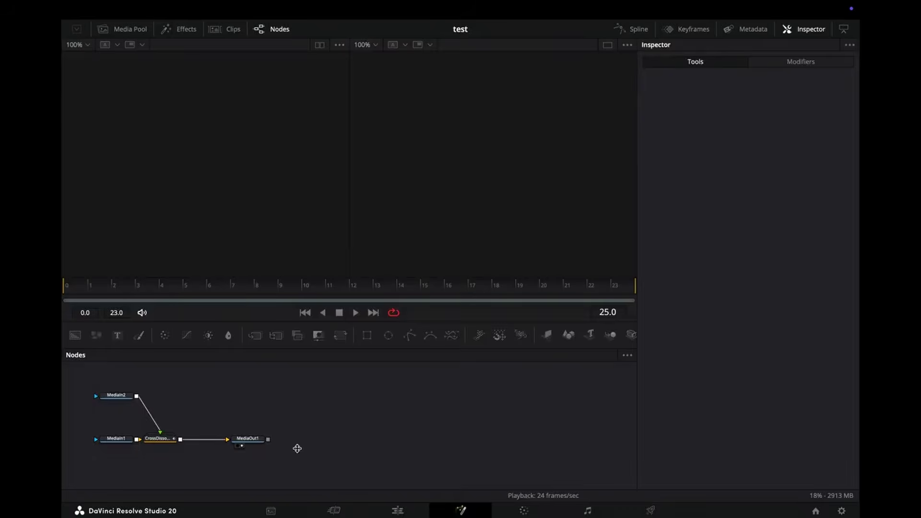
- Move MediaOut1 away to make room and insert a Merge node between CrossDissolve and MediaOut1
{"action": "left_click_drag", "start_coordinate": [251, 442], "coordinate": [466, 444]}
{"action": "left_click", "coordinate": [165, 438]}
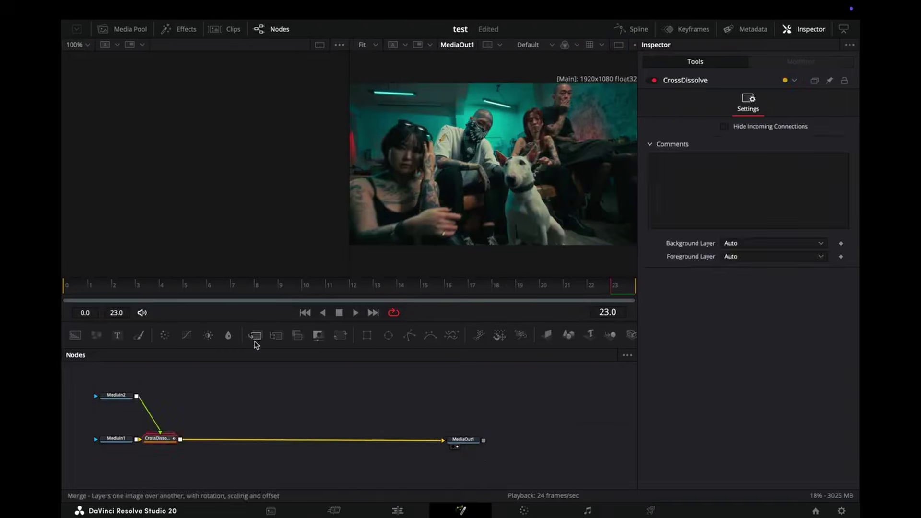
{"action": "left_click", "coordinate": [255, 334]}
{"action": "left_click_drag", "start_coordinate": [205, 438], "coordinate": [277, 438]}
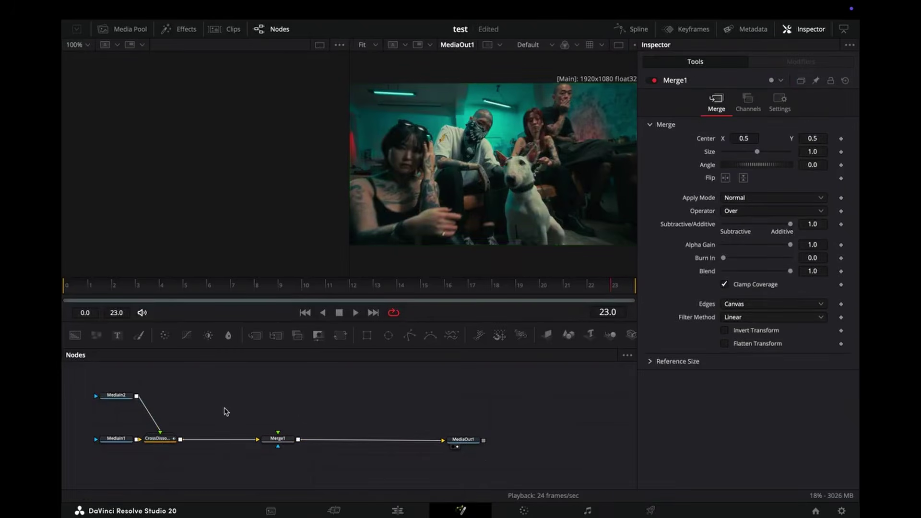
- Add a FrameAverage node fed by CrossDissolve, with Sample Direction set to Both and Frames set to 2
{"action": "key", "text": "shift+space"}
{"action": "type", "text": "frame"}
{"action": "key", "text": "Return"}
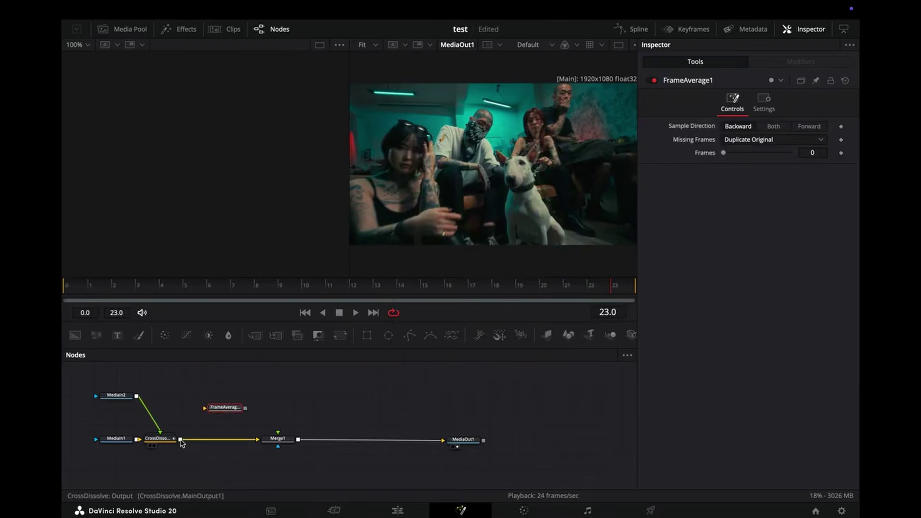
{"action": "left_click_drag", "start_coordinate": [181, 440], "coordinate": [235, 411]}
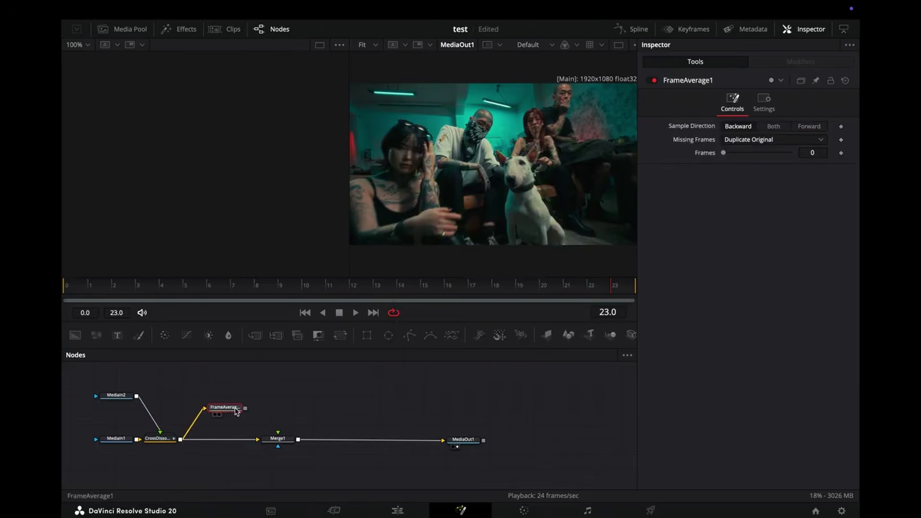
{"action": "left_click", "coordinate": [746, 98]}
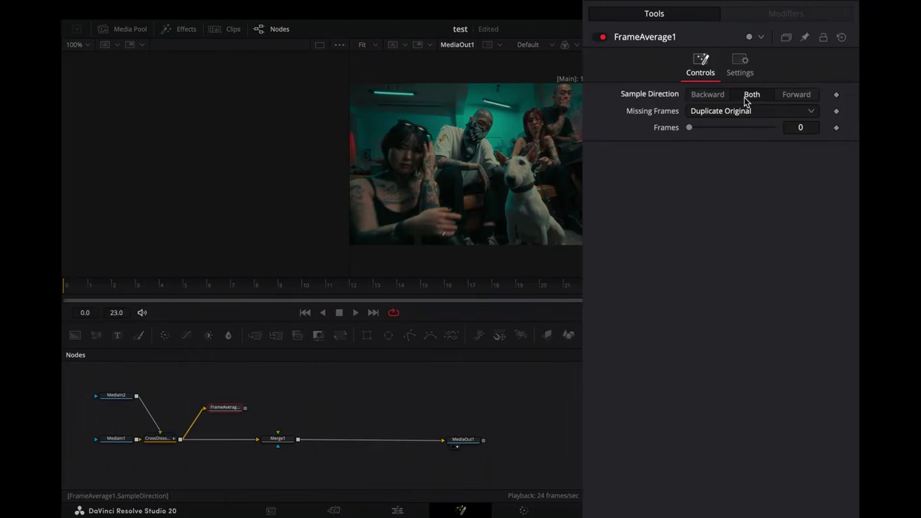
{"action": "left_click", "coordinate": [722, 128]}
- Add a Time Speed node after FrameAverage1 with Speed -1 and connect it to Merge1's foreground
{"action": "left_click_drag", "start_coordinate": [220, 411], "coordinate": [219, 407]}
{"action": "key", "text": "shift+space"}
{"action": "type", "text": "times"}
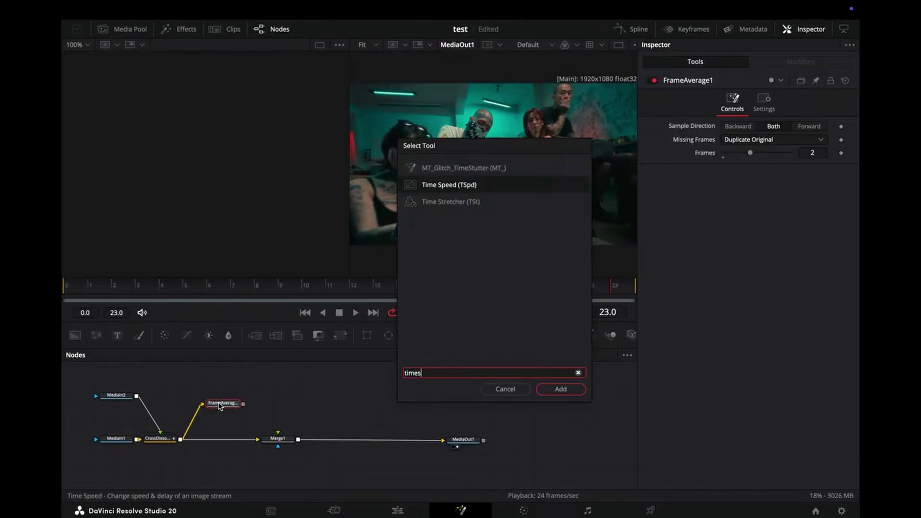
{"action": "key", "text": "Return"}
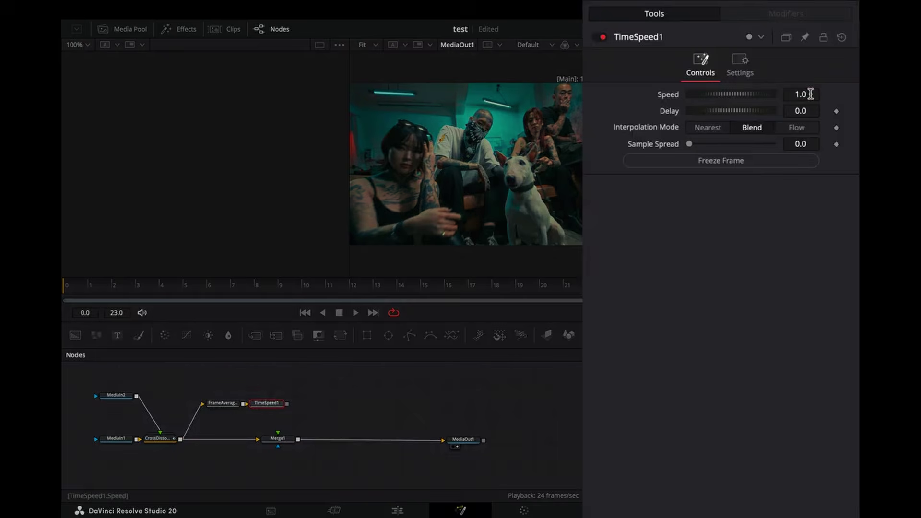
{"action": "left_click", "coordinate": [810, 94]}
{"action": "type", "text": "-1"}
{"action": "key", "text": "Tab"}
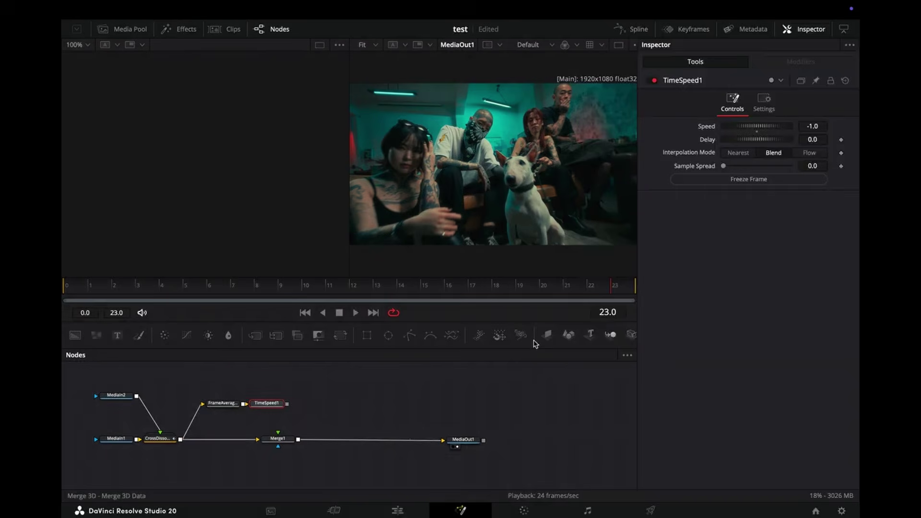
{"action": "left_click_drag", "start_coordinate": [286, 407], "coordinate": [278, 436]}
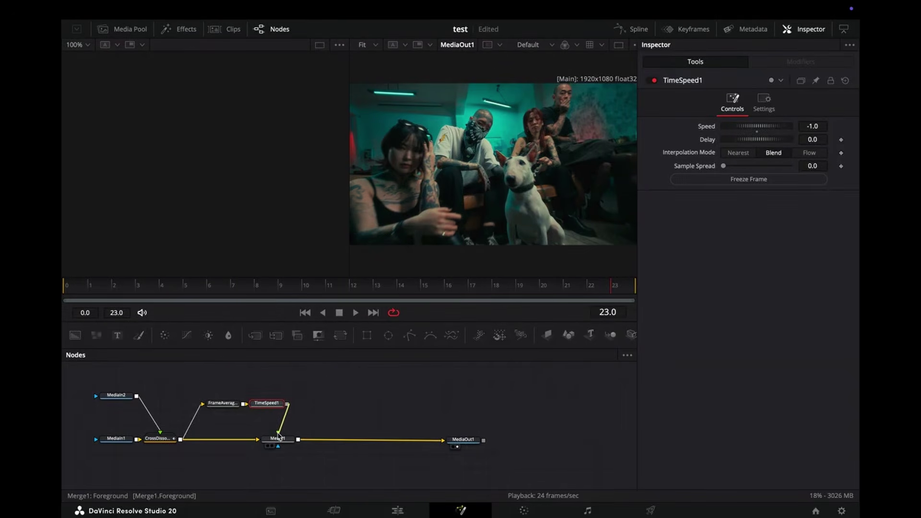
- Modify Merge1's Blend with Anim Curves, enable Mirror on the curve and preview the transition
{"action": "left_click", "coordinate": [288, 439]}
{"action": "right_click", "coordinate": [711, 274]}
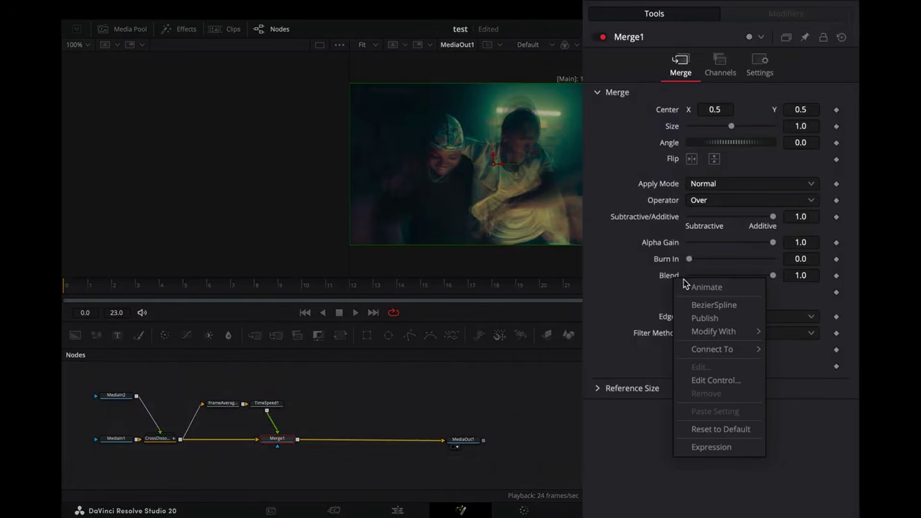
{"action": "mouse_move", "coordinate": [745, 320]}
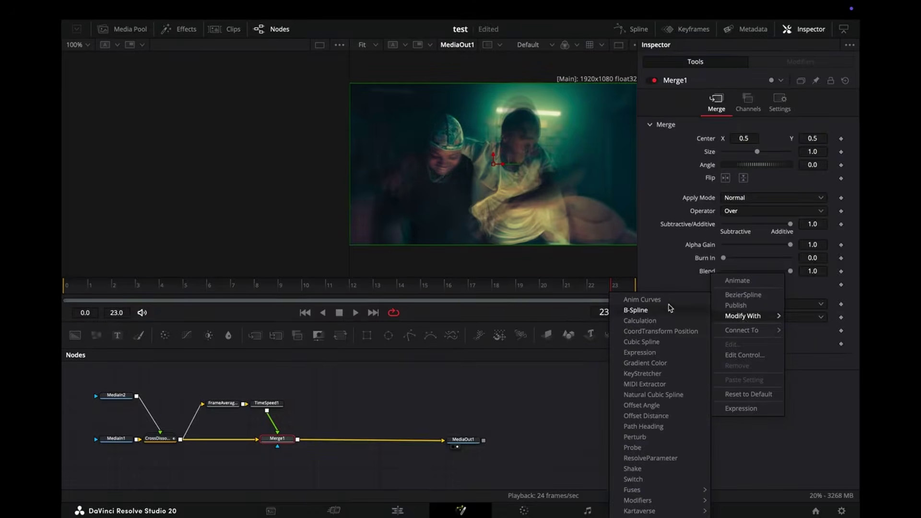
{"action": "left_click", "coordinate": [643, 299]}
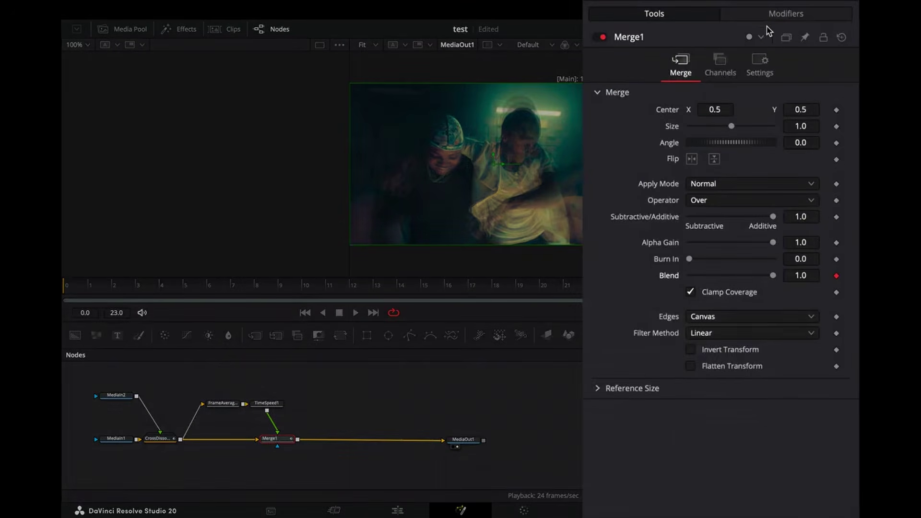
{"action": "left_click", "coordinate": [769, 22]}
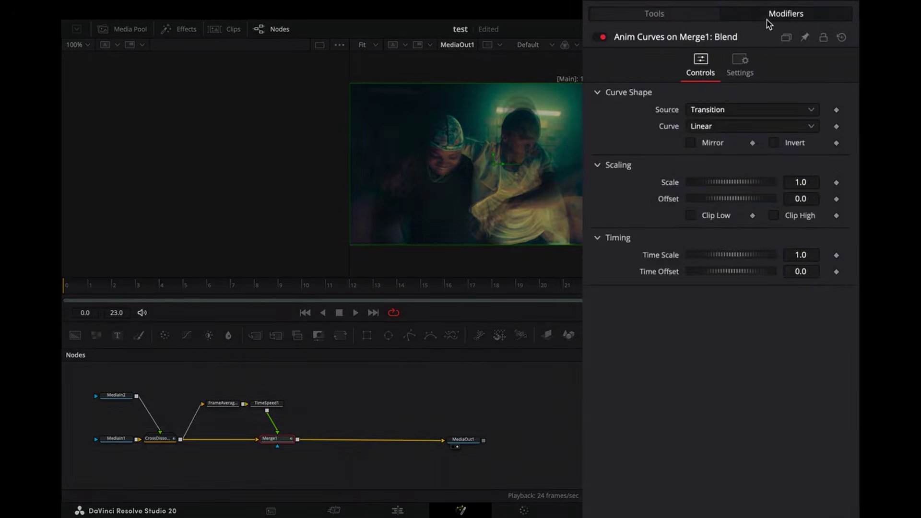
{"action": "left_click", "coordinate": [690, 144]}
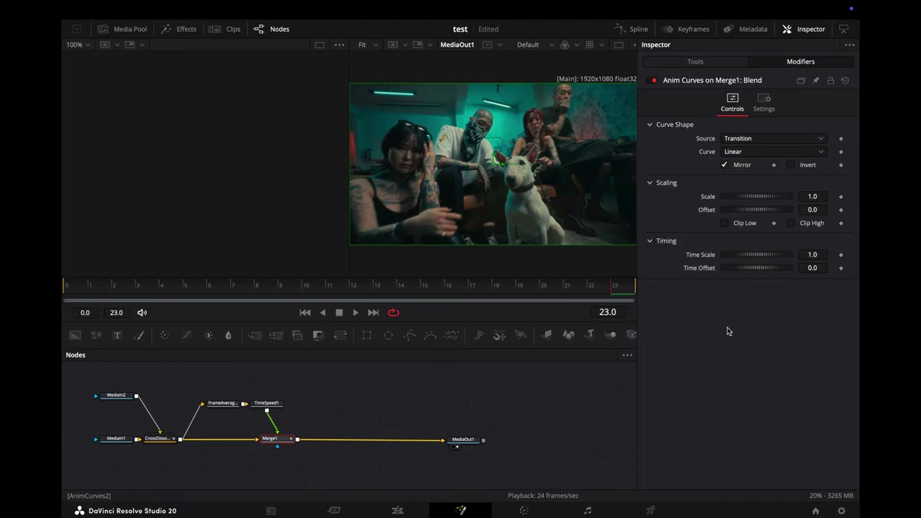
{"action": "key", "text": "space"}
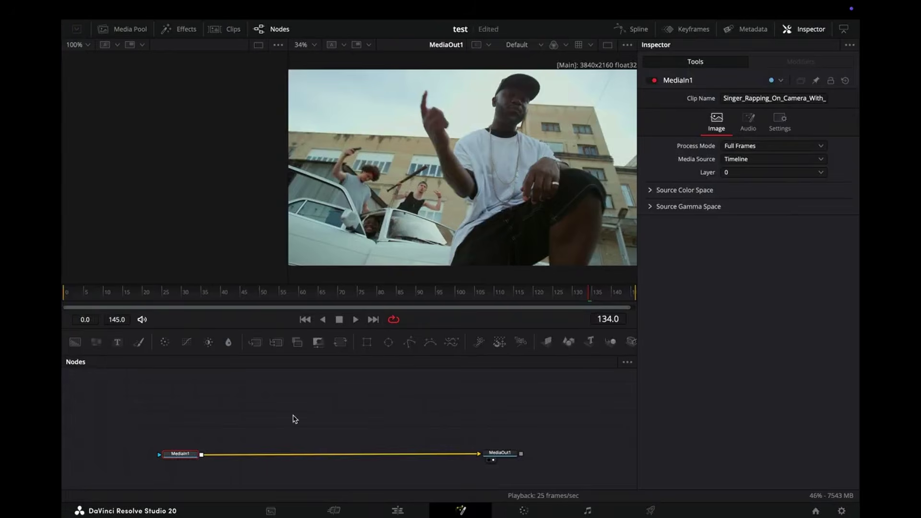
- Insert a Soft Glow node between MediaIn1 and MediaOut1 and place it closer to MediaOut1
{"action": "key", "text": "shift+space"}
{"action": "type", "text": "soft"}
{"action": "key", "text": "Return"}
{"action": "left_click_drag", "start_coordinate": [226, 457], "coordinate": [375, 457]}
- Add a Difference Keyer node above the main line and connect MediaIn1 to its input
{"action": "key", "text": "shift+space"}
{"action": "type", "text": "diff"}
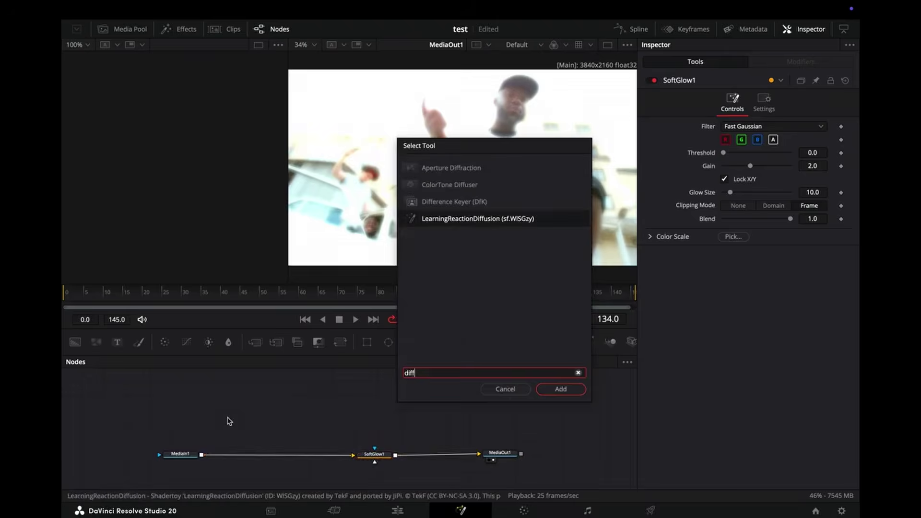
{"action": "key", "text": "Up"}
{"action": "key", "text": "Return"}
{"action": "left_click_drag", "start_coordinate": [202, 455], "coordinate": [276, 417]}
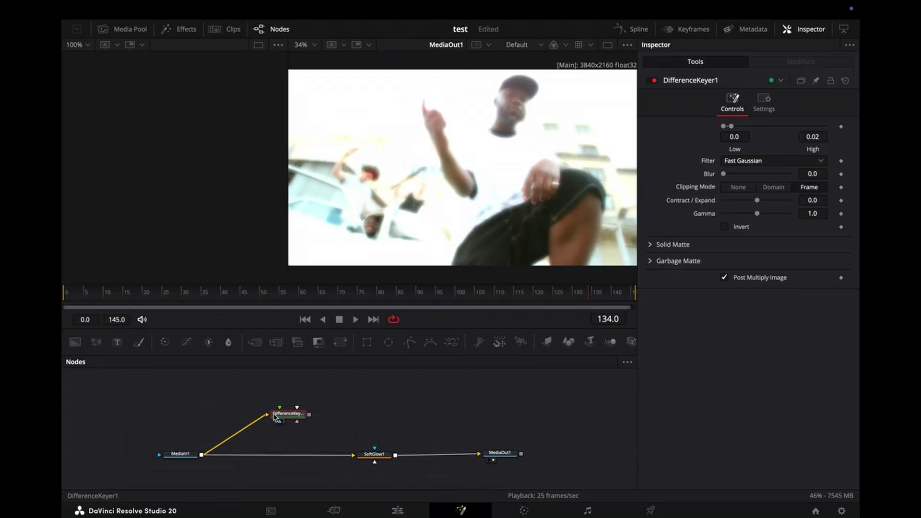
- Add a Time Stretcher node and connect MediaIn1 to its input
{"action": "key", "text": "shift+space"}
{"action": "type", "text": "times"}
{"action": "key", "text": "Down"}
{"action": "key", "text": "Return"}
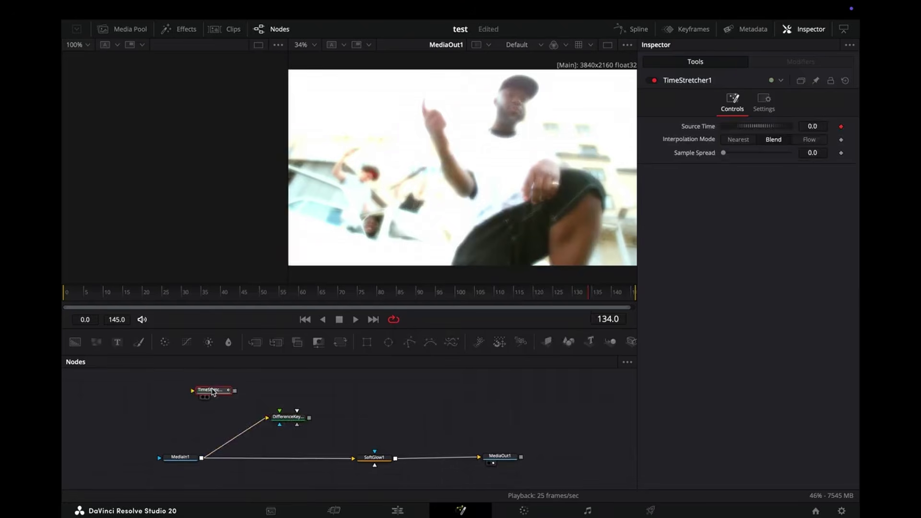
{"action": "left_click_drag", "start_coordinate": [201, 457], "coordinate": [203, 389]}
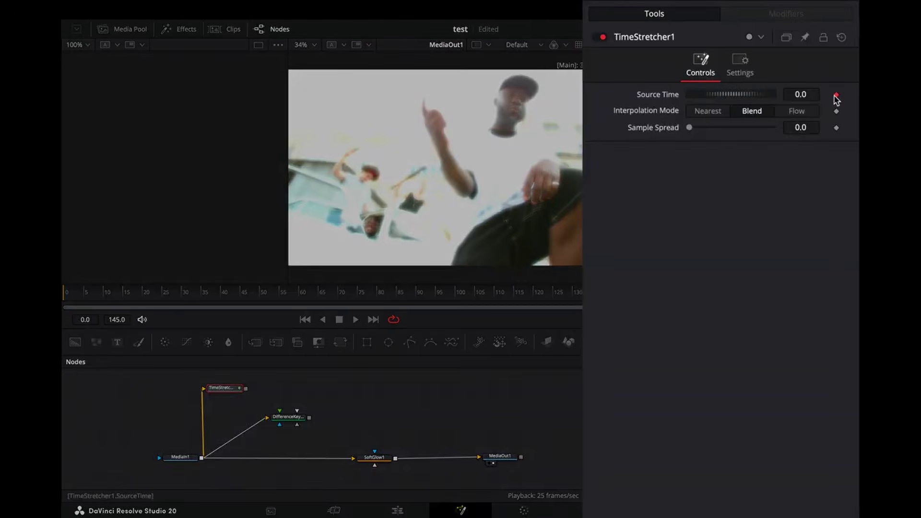
- Modify TimeStretcher1's Source Time with Shake and set the Shake's Smoothness to 4
{"action": "right_click", "coordinate": [667, 97]}
{"action": "mouse_move", "coordinate": [739, 170]}
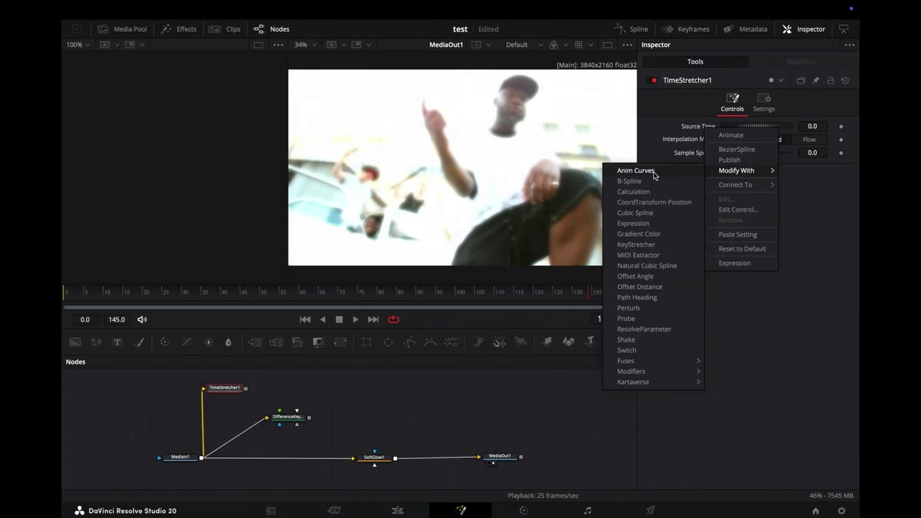
{"action": "left_click", "coordinate": [626, 339]}
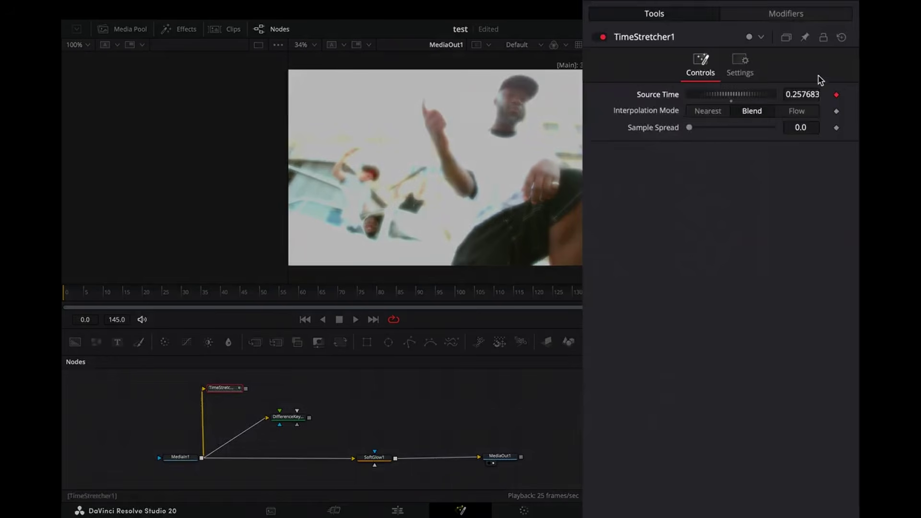
{"action": "left_click", "coordinate": [801, 62]}
{"action": "left_click_drag", "start_coordinate": [723, 127], "coordinate": [702, 127]}
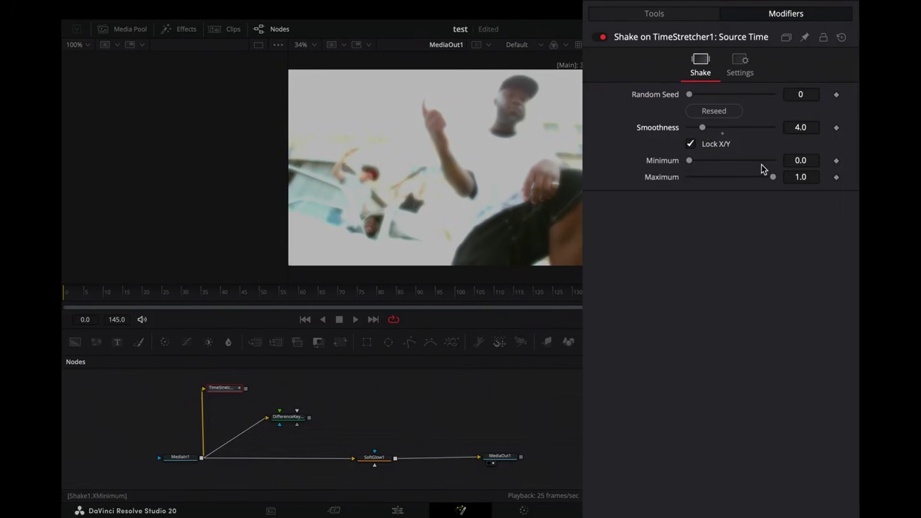
- Give the Shake modifier's Minimum the expression time-5
{"action": "right_click", "coordinate": [661, 166]}
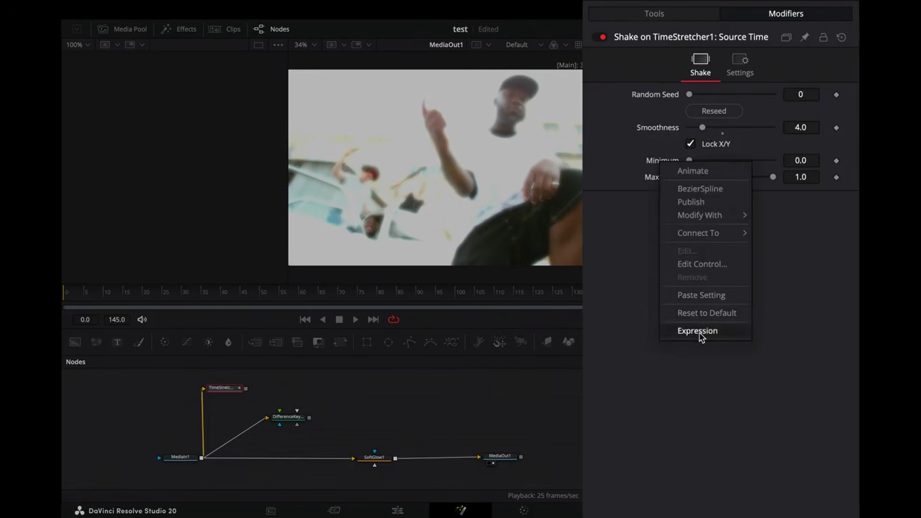
{"action": "left_click", "coordinate": [698, 331]}
{"action": "left_click", "coordinate": [718, 177]}
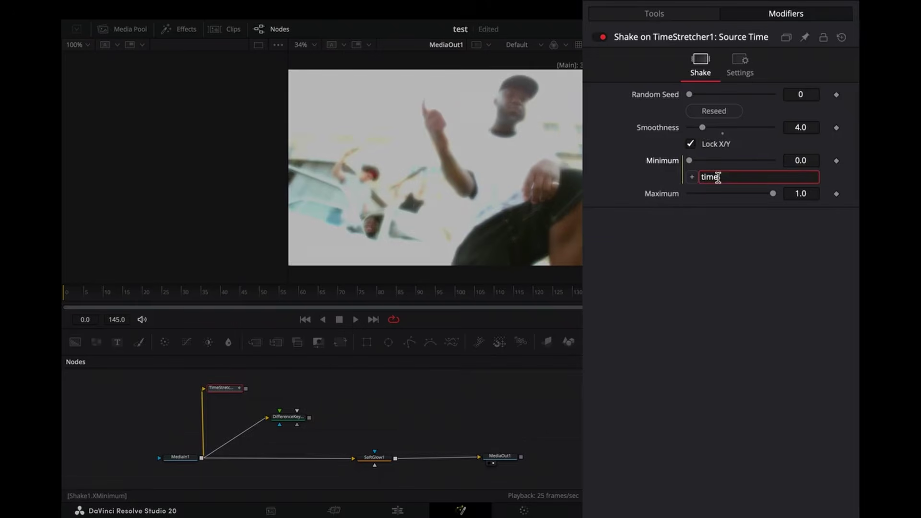
{"action": "key", "text": "Return"}
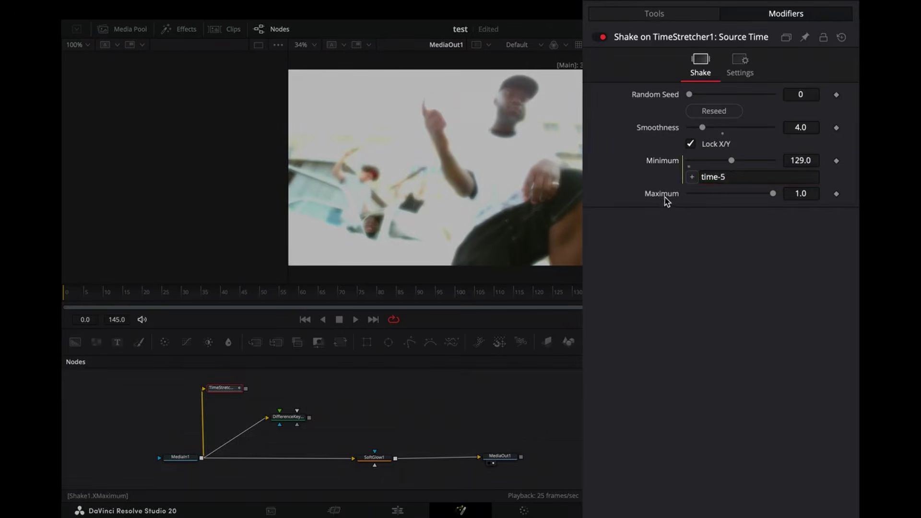
- Give the Shake modifier's Maximum the expression time+5
{"action": "right_click", "coordinate": [665, 195]}
{"action": "left_click", "coordinate": [720, 366]}
{"action": "left_click", "coordinate": [737, 215]}
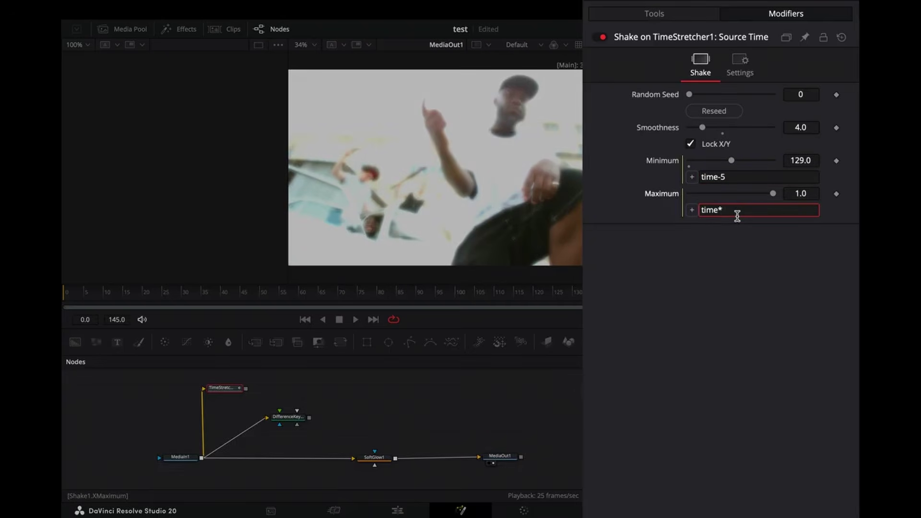
{"action": "key", "text": "Return"}
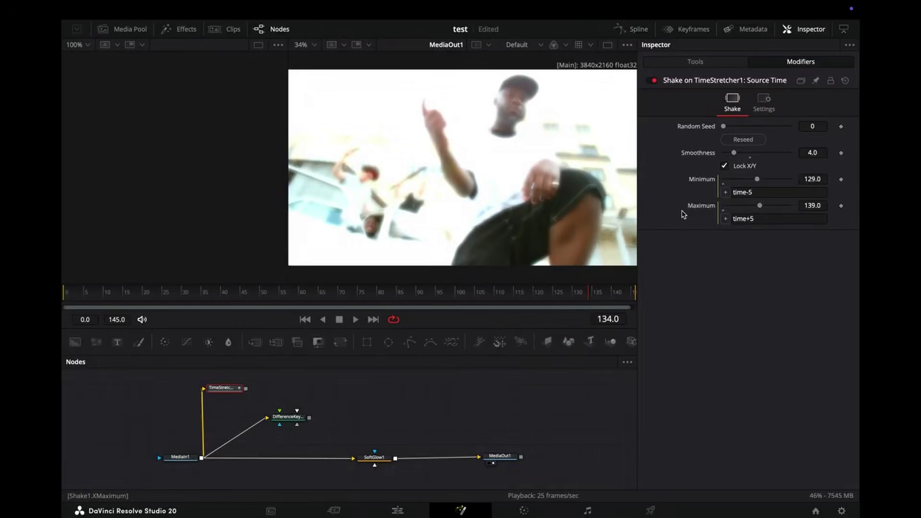
- Connect TimeStretcher1 to DifferenceKeyer1's second image input, set the keyer's threshold High to 0.222 and preview its output
{"action": "left_click_drag", "start_coordinate": [246, 388], "coordinate": [287, 421]}
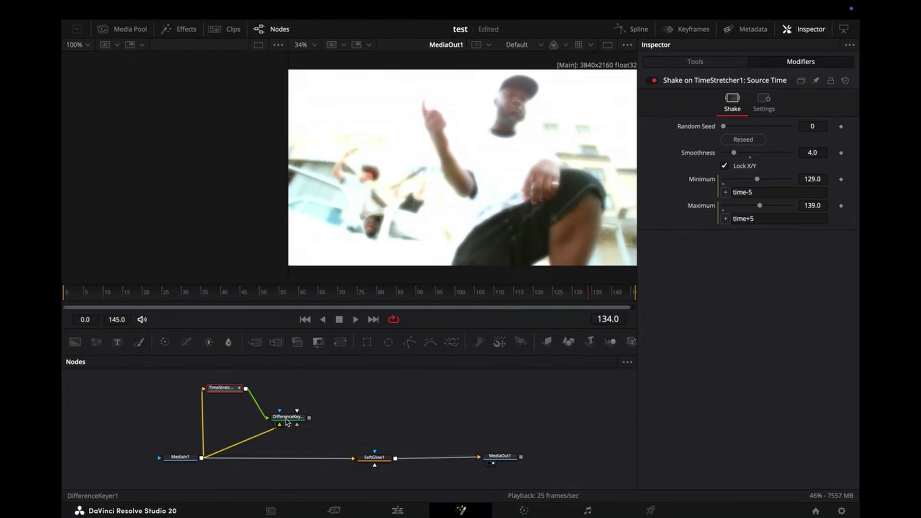
{"action": "left_click", "coordinate": [287, 422]}
{"action": "key", "text": "1"}
{"action": "left_click_drag", "start_coordinate": [762, 99], "coordinate": [746, 136]}
{"action": "key", "text": "space"}
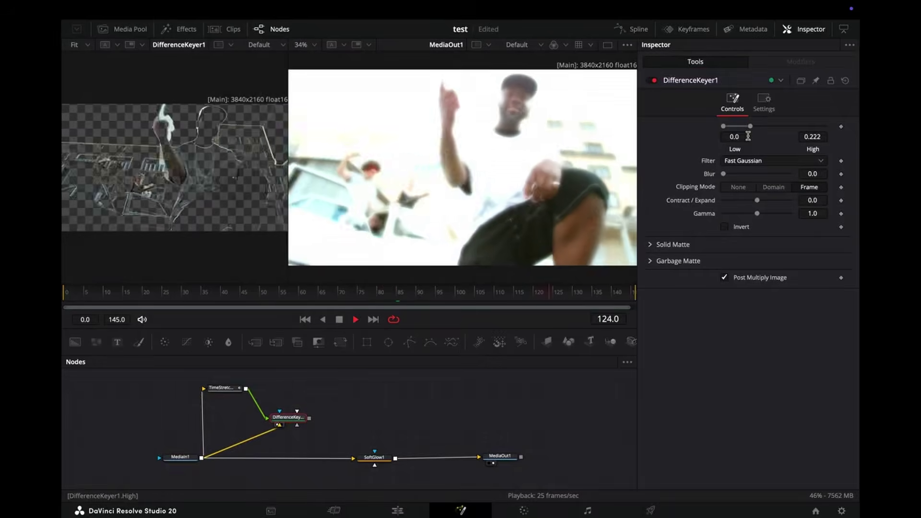
{"action": "key", "text": "space"}
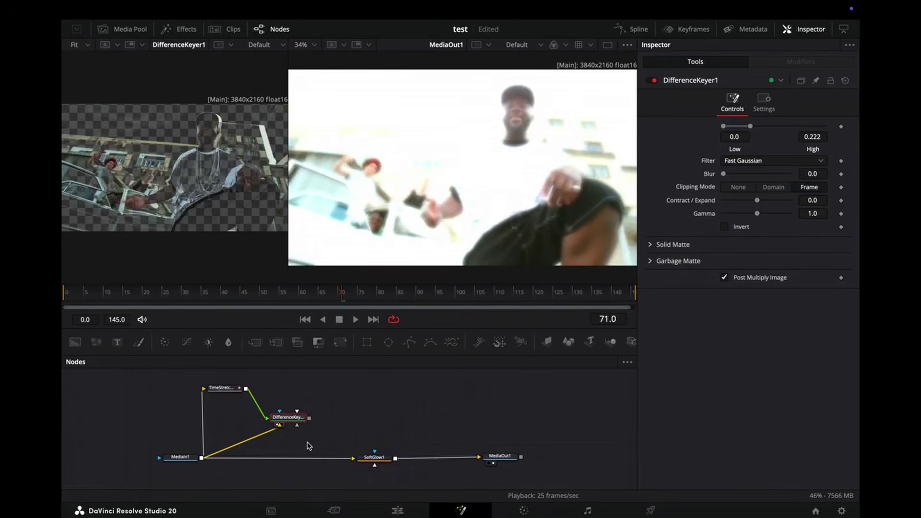
- Add a Bitmap node after DifferenceKeyer1, connect the keyer's output to it and view the resulting matte
{"action": "left_click", "coordinate": [336, 421]}
{"action": "key", "text": "shift+space"}
{"action": "type", "text": "Bitmap"}
{"action": "key", "text": "Return"}
{"action": "left_click_drag", "start_coordinate": [307, 416], "coordinate": [356, 419]}
{"action": "key", "text": "1"}
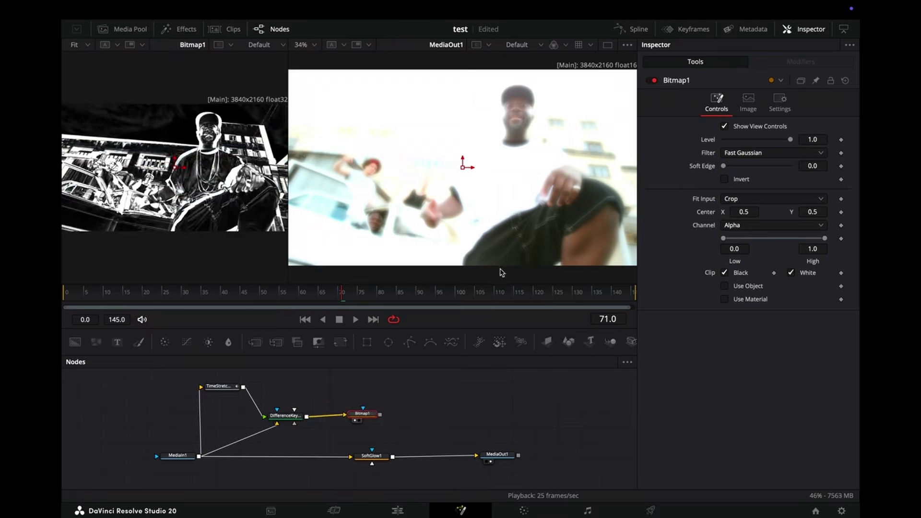
- Connect Bitmap1 to SoftGlow1's effect mask input and raise the glow's Red Scale
{"action": "left_click_drag", "start_coordinate": [381, 414], "coordinate": [372, 465]}
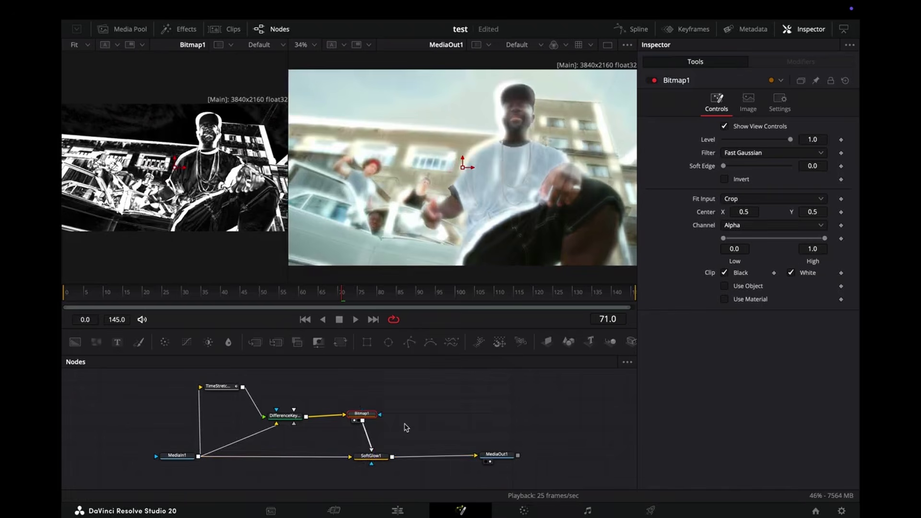
{"action": "left_click", "coordinate": [371, 456]}
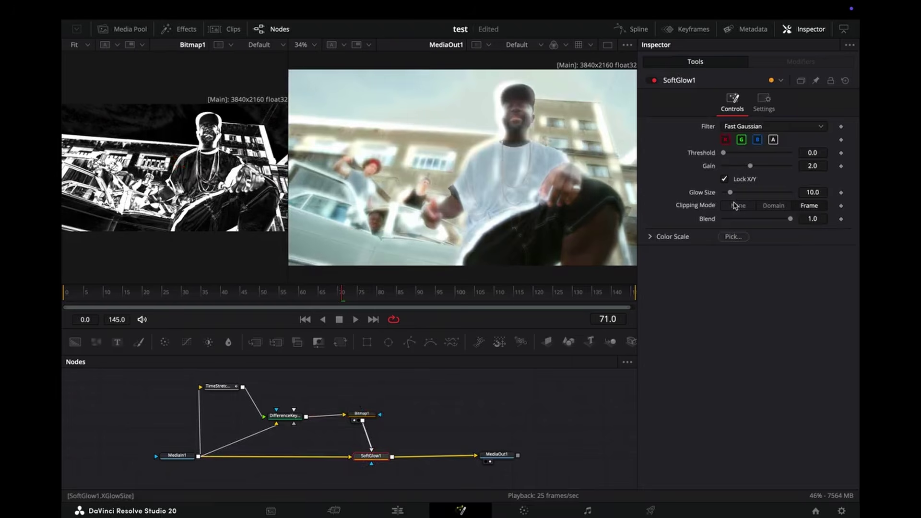
{"action": "left_click", "coordinate": [649, 237]}
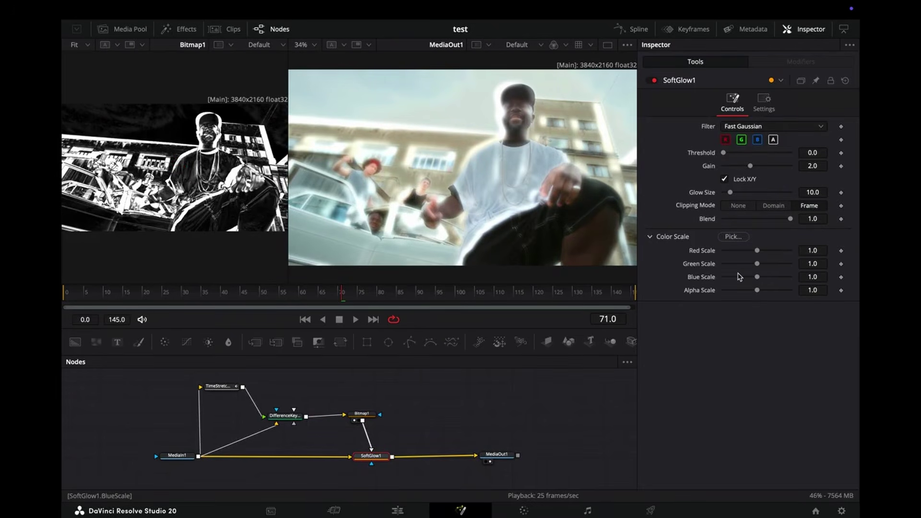
{"action": "left_click_drag", "start_coordinate": [757, 252], "coordinate": [788, 252]}
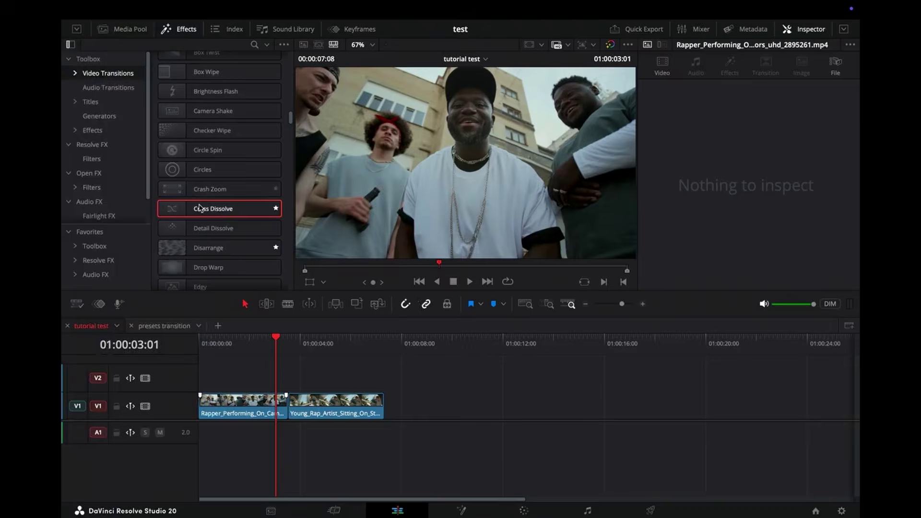
- Add a Cross Dissolve between the two clips on V1 and open the transition in Fusion
{"action": "left_click_drag", "start_coordinate": [202, 208], "coordinate": [289, 404]}
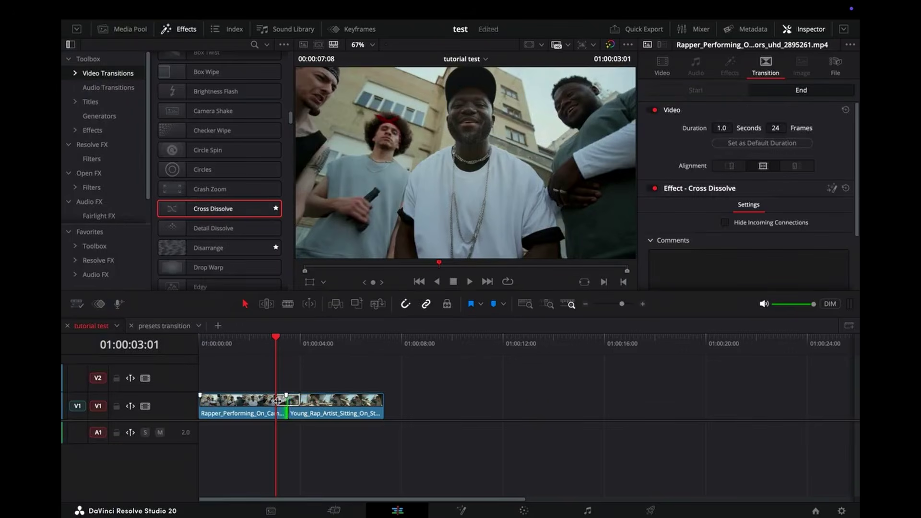
{"action": "left_click", "coordinate": [280, 401]}
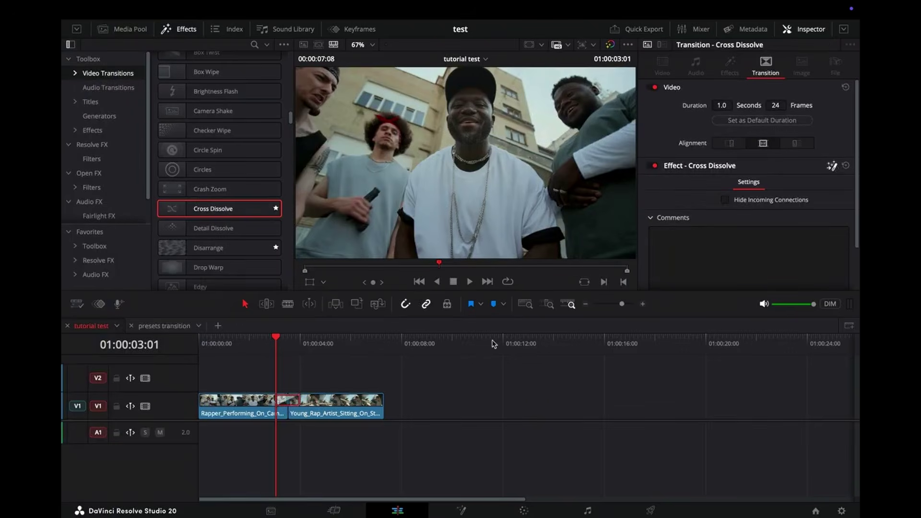
{"action": "key", "text": "shift+5"}
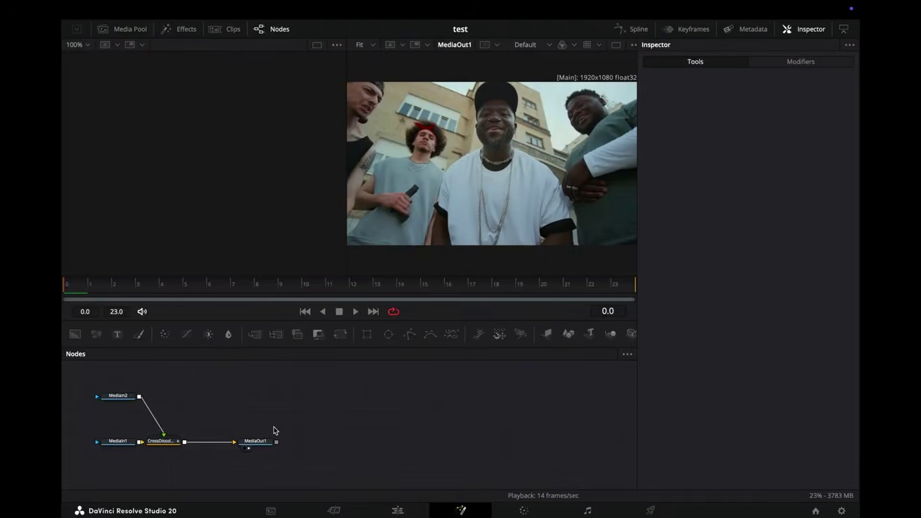
- Expand the CrossDissolve group and set Dissolve1's Operation to Alpha Merge with the Difference apply mode
{"action": "left_click", "coordinate": [216, 449]}
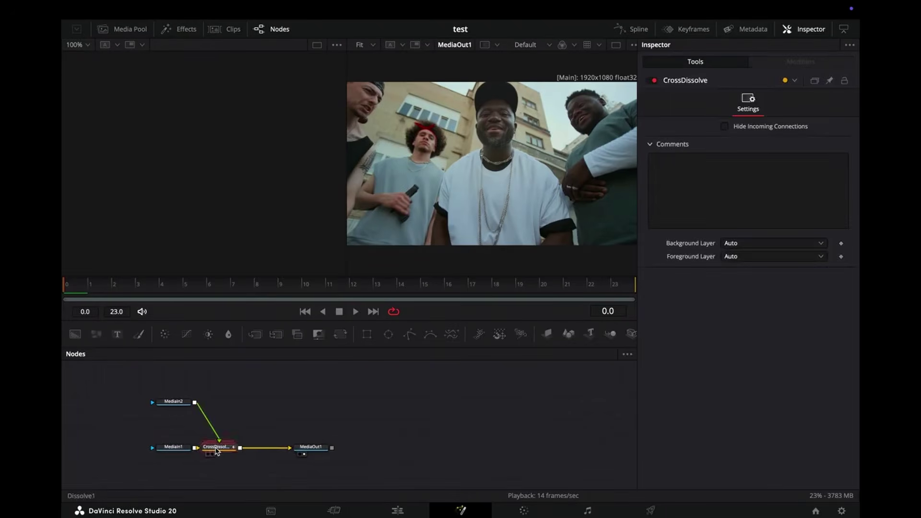
{"action": "left_click", "coordinate": [233, 447]}
{"action": "left_click", "coordinate": [220, 455]}
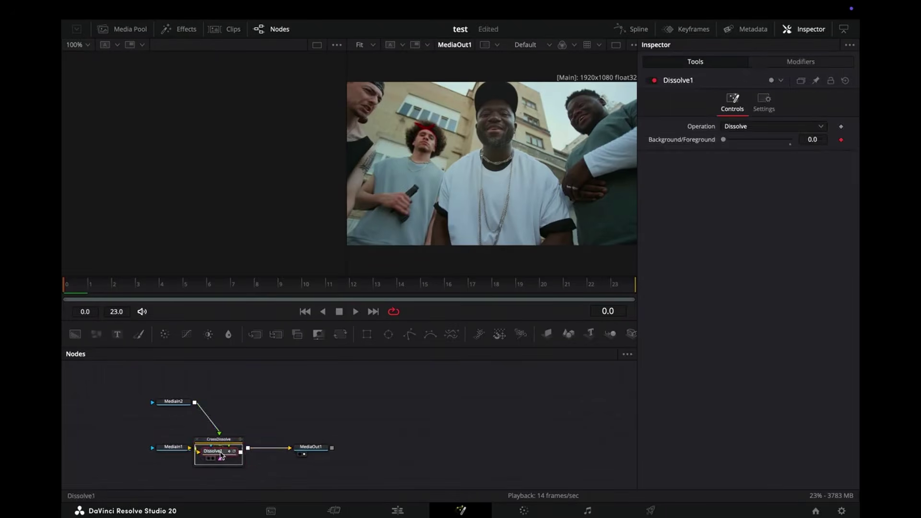
{"action": "left_click", "coordinate": [791, 125]}
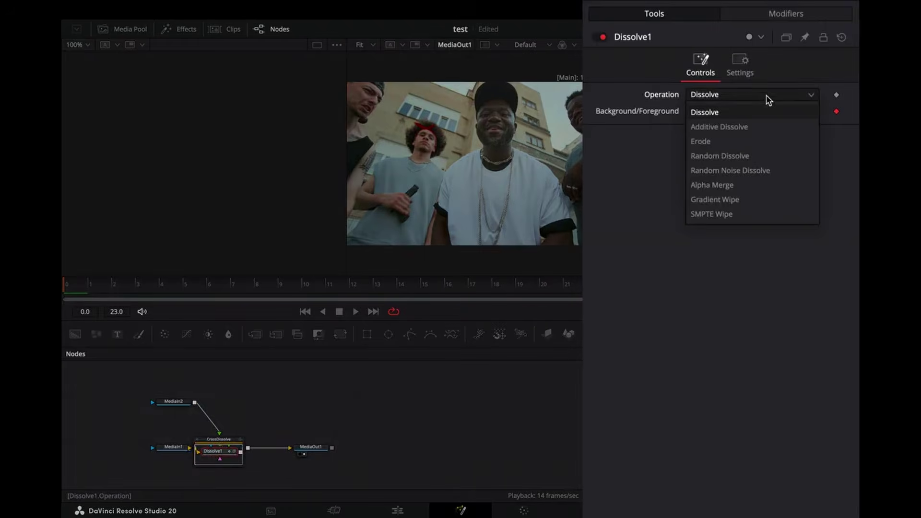
{"action": "left_click", "coordinate": [737, 185]}
{"action": "left_click", "coordinate": [736, 133]}
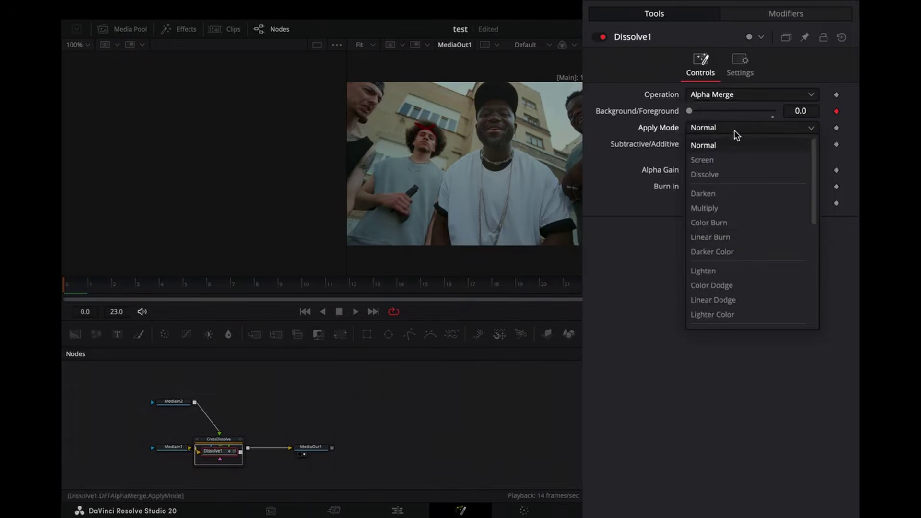
{"action": "scroll", "coordinate": [743, 241], "scroll_direction": "down", "scroll_amount": 5}
{"action": "left_click", "coordinate": [724, 288]}
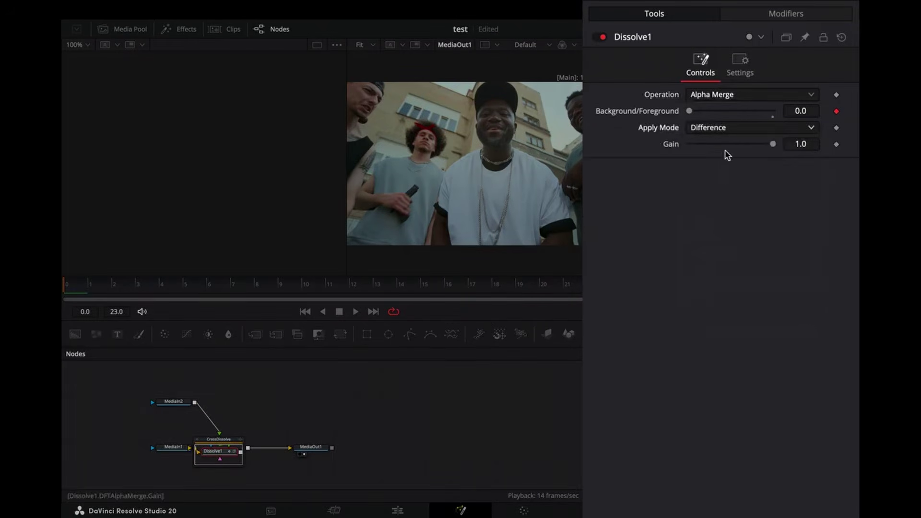
- Set the Anim Curves modifier on Dissolve1's Background/Foreground to an Easing curve with Expo for In, and choose its Out easing
{"action": "left_click", "coordinate": [786, 14]}
{"action": "left_click", "coordinate": [719, 129]}
{"action": "left_click", "coordinate": [711, 158]}
{"action": "left_click", "coordinate": [719, 144]}
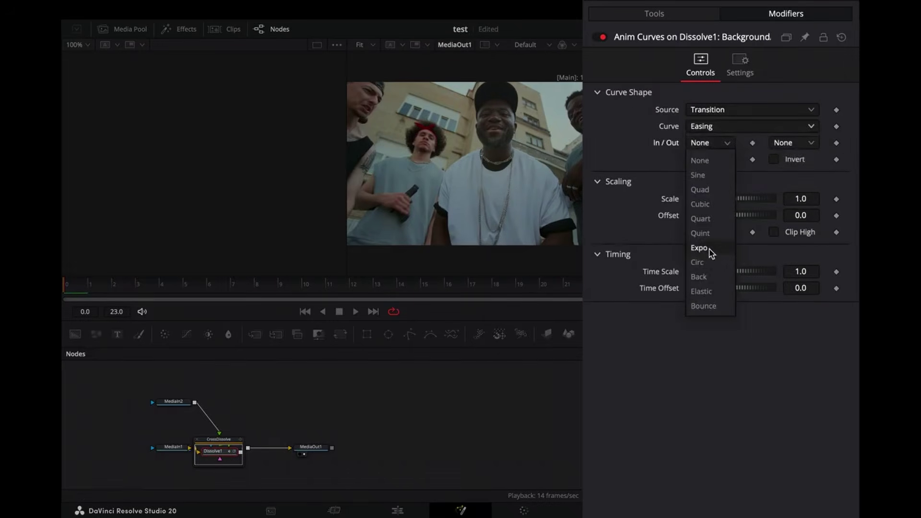
{"action": "left_click", "coordinate": [711, 253]}
{"action": "left_click", "coordinate": [794, 143]}
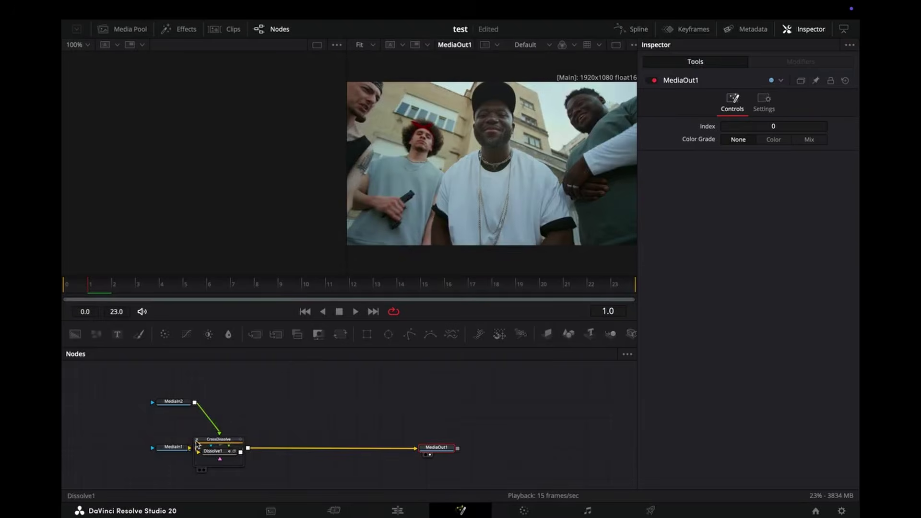
- Collapse the CrossDissolve group and insert a Merge node between it and MediaOut1
{"action": "left_click", "coordinate": [197, 440]}
{"action": "left_click", "coordinate": [255, 334]}
{"action": "left_click_drag", "start_coordinate": [263, 447], "coordinate": [303, 451]}
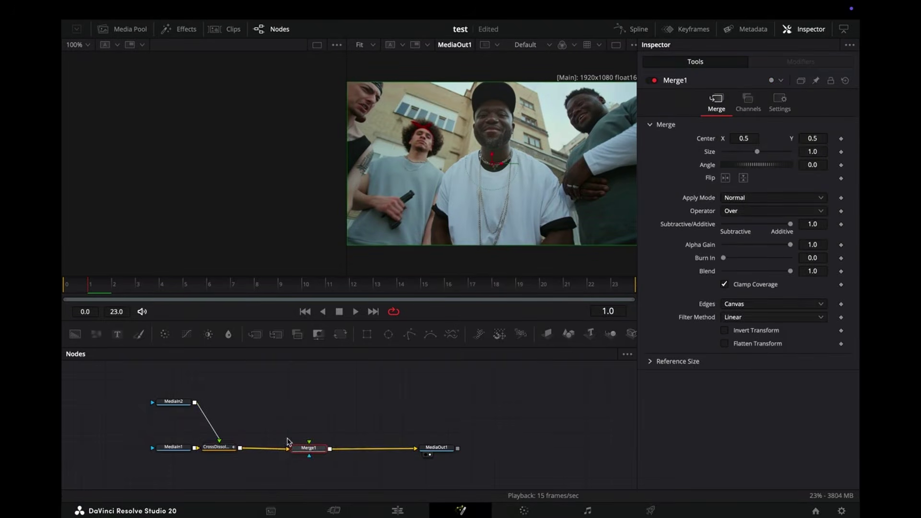
- Add a Camera Shake node above the main line, fed by CrossDissolve and connected to Merge1's foreground
{"action": "left_click", "coordinate": [272, 399]}
{"action": "key", "text": "shift+space"}
{"action": "type", "text": "camera shak"}
{"action": "key", "text": "Return"}
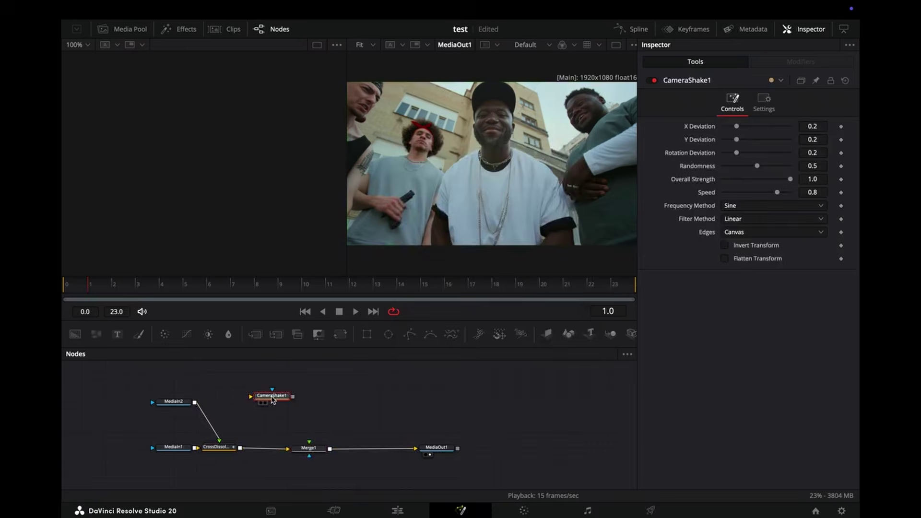
{"action": "left_click_drag", "start_coordinate": [240, 448], "coordinate": [309, 441]}
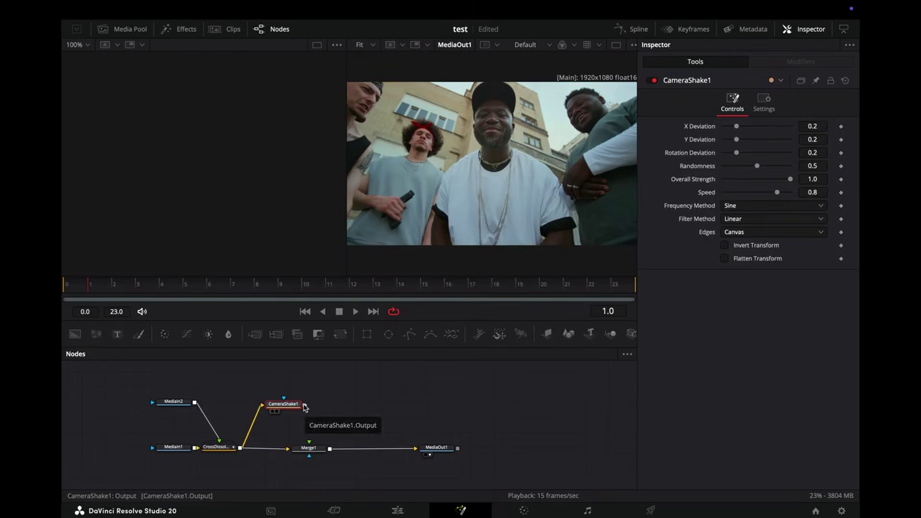
- Set Merge1's Blend to 0.6
{"action": "left_click", "coordinate": [309, 448]}
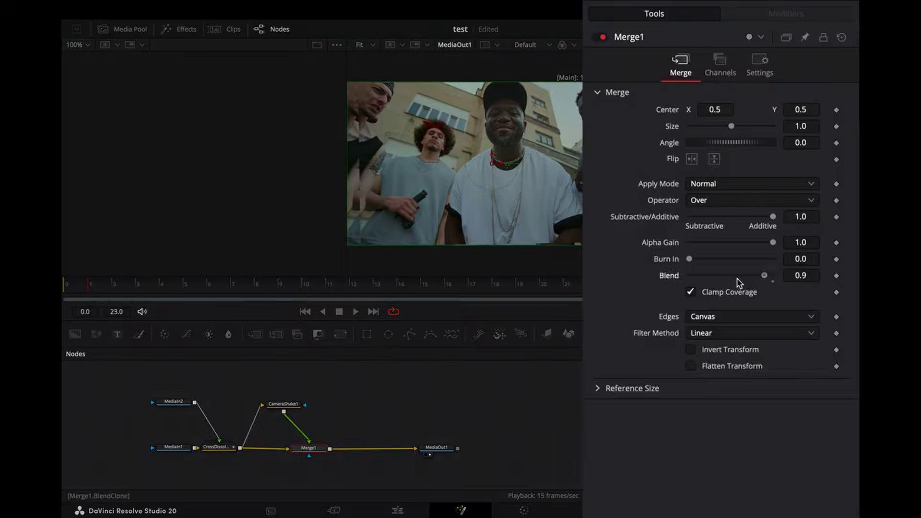
{"action": "left_click", "coordinate": [761, 272]}
{"action": "left_click", "coordinate": [738, 276]}
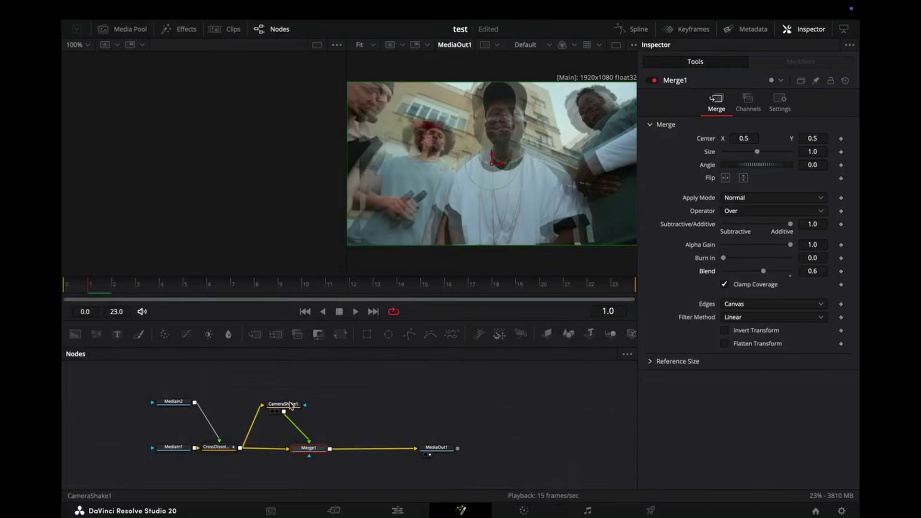
- Set CameraShake1's X Deviation to 0.0, Y Deviation to 1.0, Speed to 1.0 and Edges to Mirror
{"action": "left_click", "coordinate": [283, 404]}
{"action": "left_click_drag", "start_coordinate": [736, 126], "coordinate": [777, 115]}
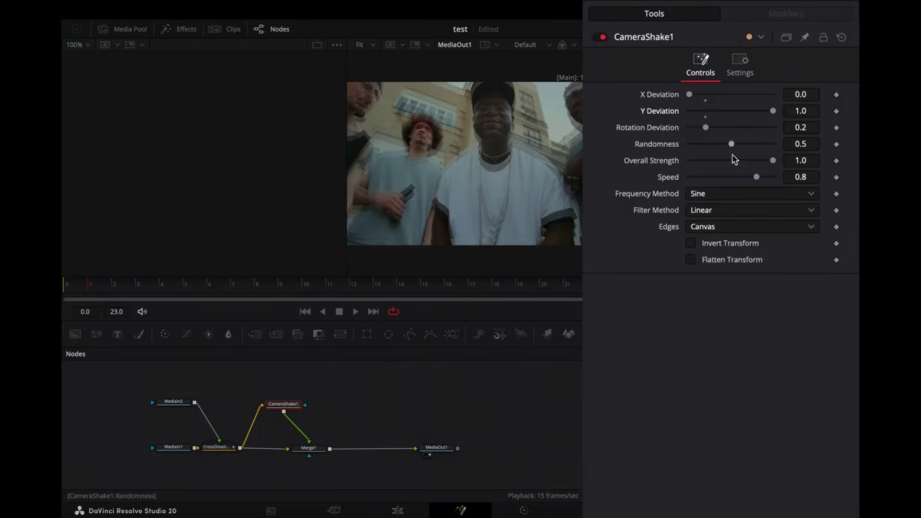
{"action": "left_click_drag", "start_coordinate": [756, 177], "coordinate": [801, 177]}
{"action": "left_click", "coordinate": [727, 235]}
{"action": "left_click", "coordinate": [720, 293]}
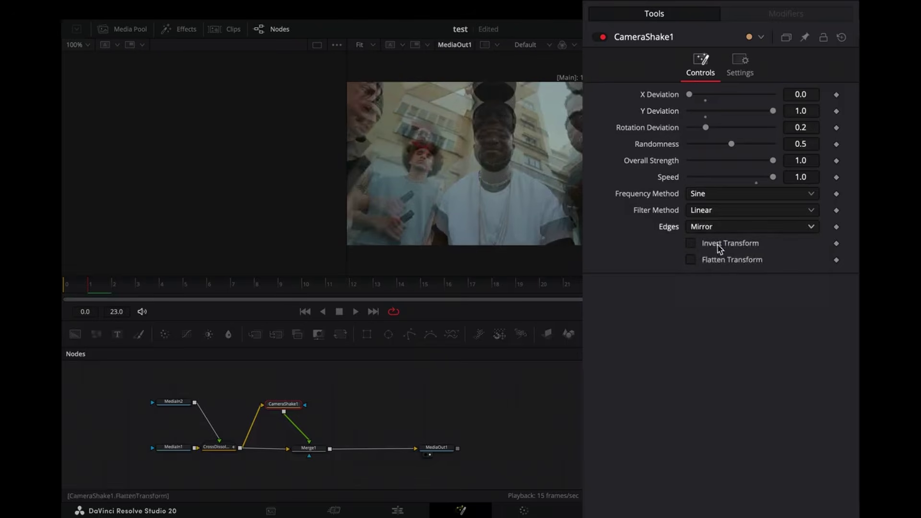
- Modify CameraShake1's Overall Strength with Anim Curves and show the modifier's controls
{"action": "right_click", "coordinate": [664, 167]}
{"action": "mouse_move", "coordinate": [714, 215]}
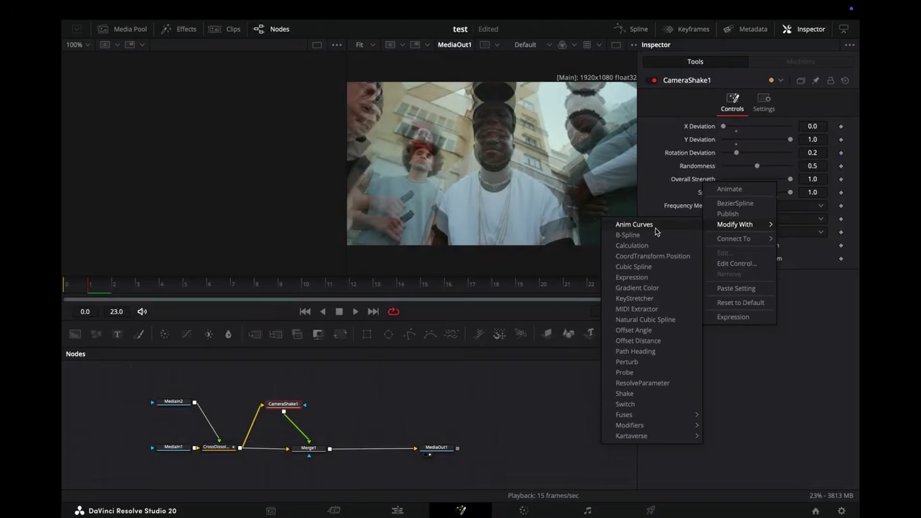
{"action": "left_click", "coordinate": [656, 229]}
{"action": "left_click", "coordinate": [783, 62]}
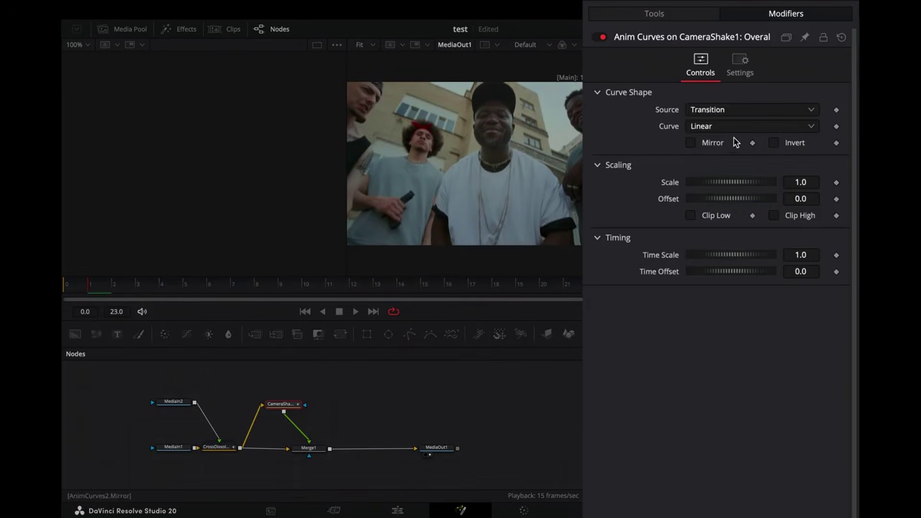
- Set the Overall Strength modifier's Curve to Easing with Sine for both In and Out
{"action": "left_click", "coordinate": [724, 129]}
{"action": "left_click", "coordinate": [705, 157]}
{"action": "left_click", "coordinate": [707, 142]}
{"action": "left_click", "coordinate": [711, 179]}
{"action": "left_click", "coordinate": [785, 143]}
{"action": "left_click", "coordinate": [784, 173]}
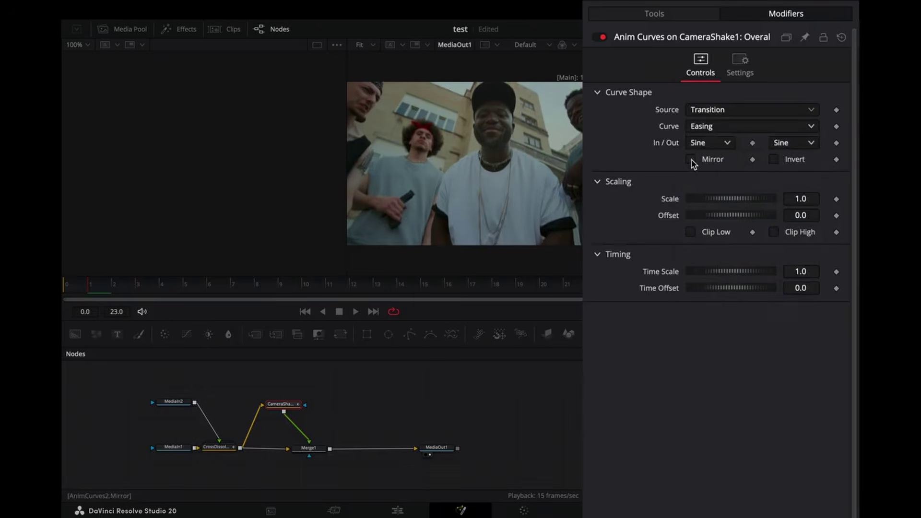
- Turn on Motion Blur for CameraShake1
{"action": "left_click", "coordinate": [683, 16]}
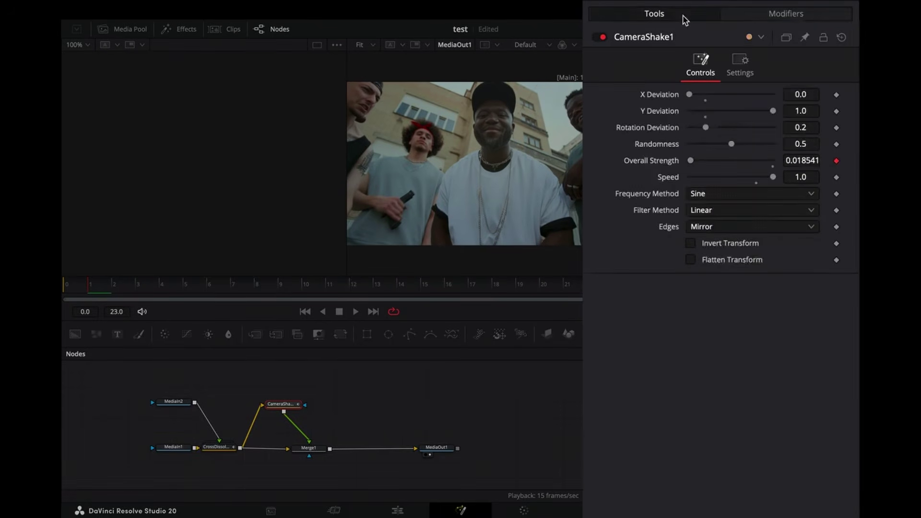
{"action": "left_click", "coordinate": [741, 73]}
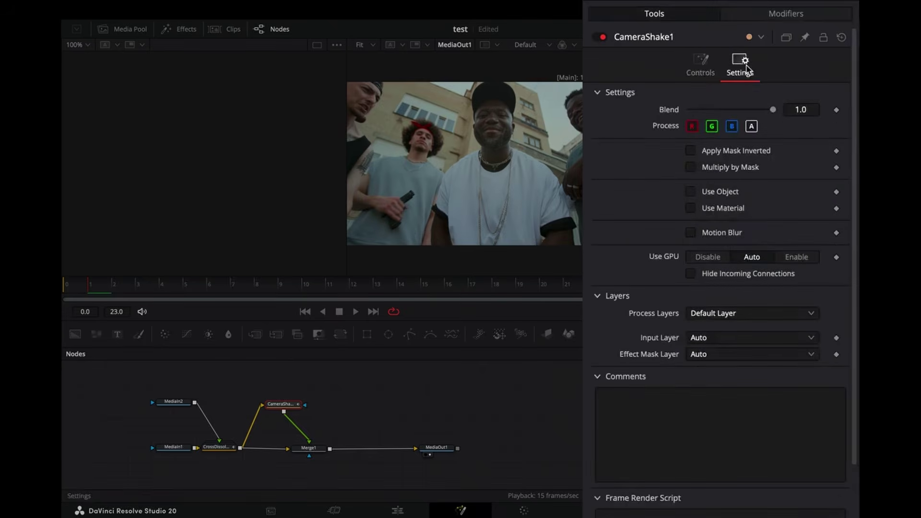
{"action": "left_click", "coordinate": [691, 233]}
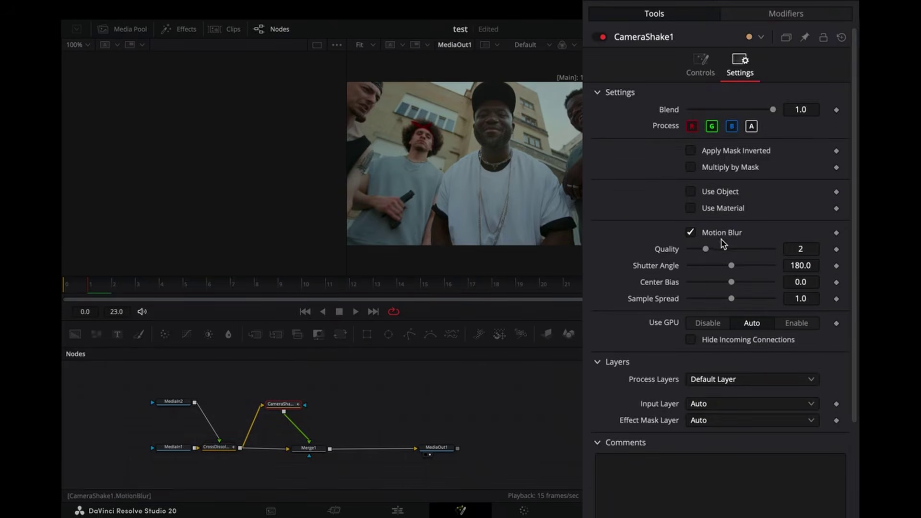